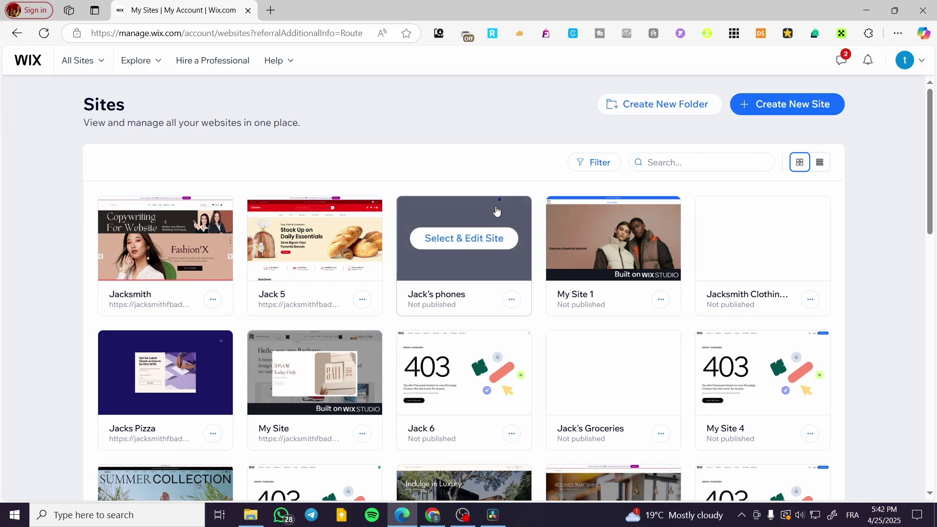
Start creating a new site on Wix Editor, setting it up without the AI chat and skipping the website type question
{"action": "left_click", "coordinate": [788, 113]}
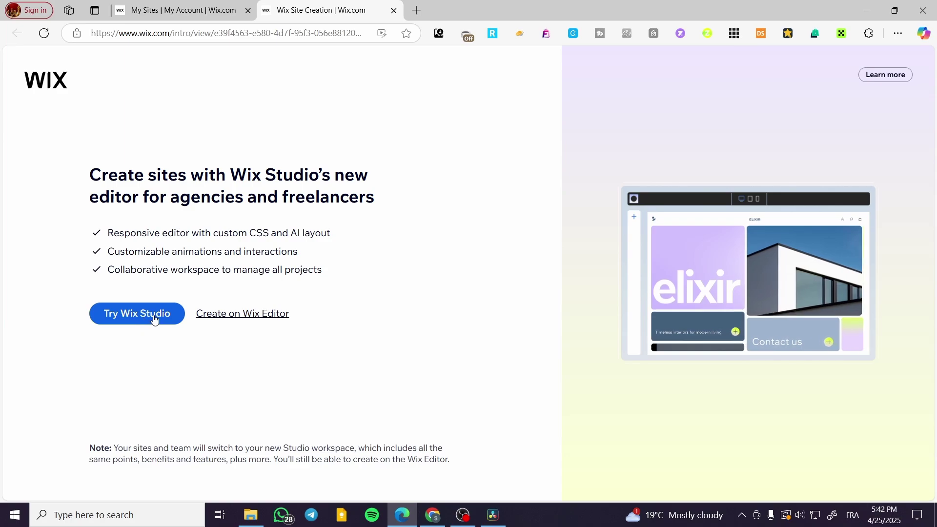
{"action": "left_click", "coordinate": [263, 319]}
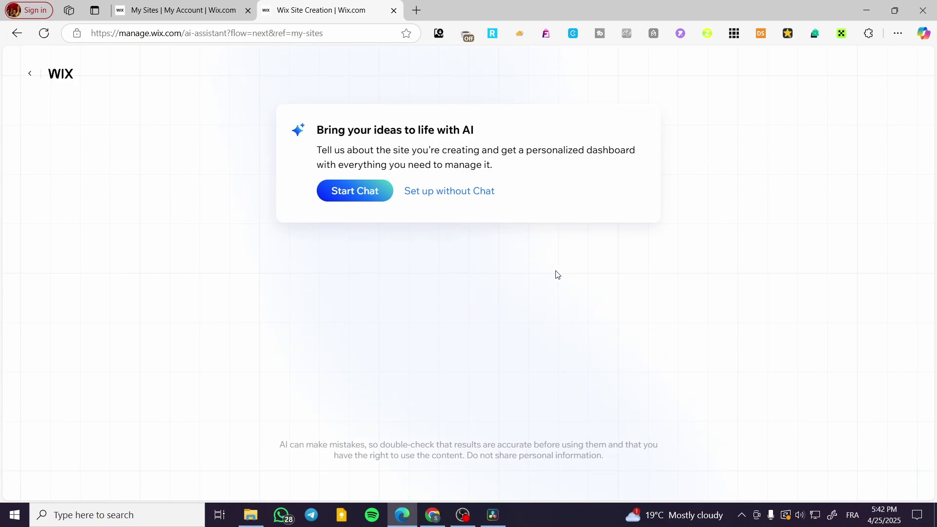
{"action": "left_click", "coordinate": [469, 196]}
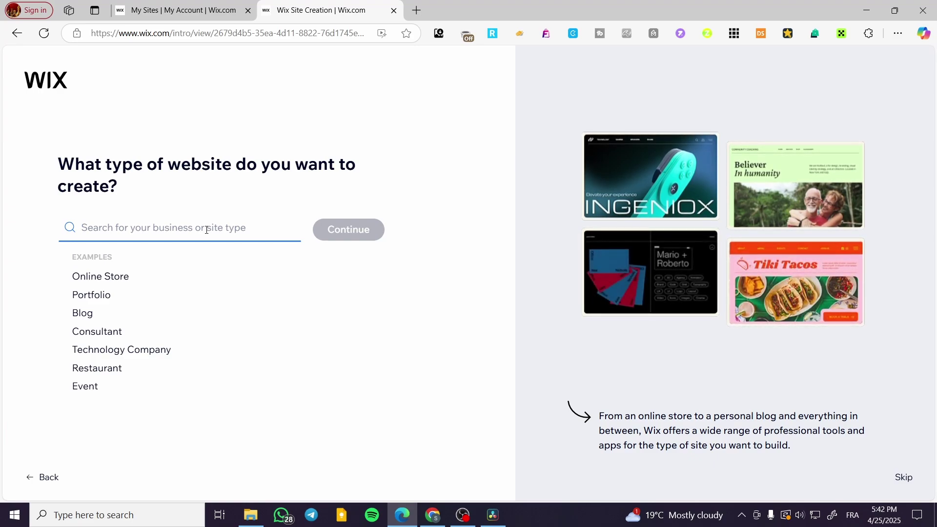
{"action": "left_click", "coordinate": [910, 480]}
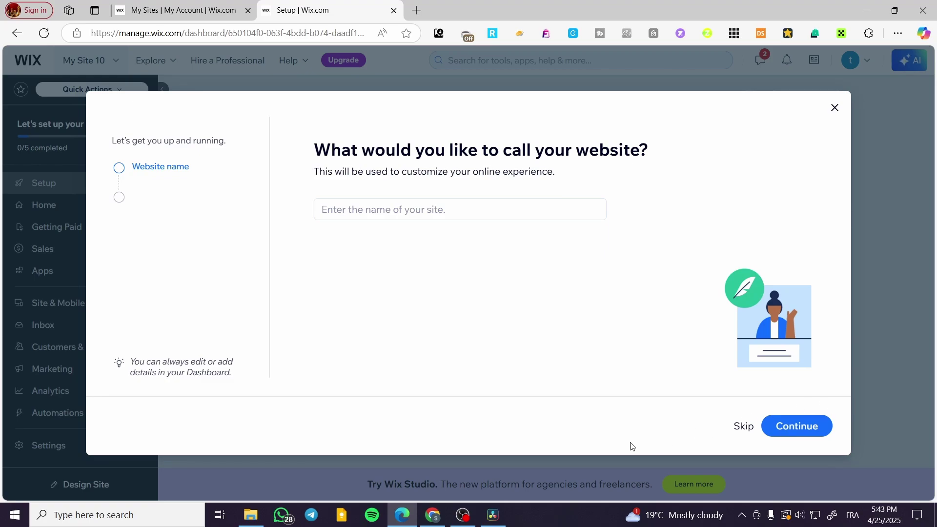
Name the website "Jack's Deals" and proceed to the site goals
{"action": "left_click", "coordinate": [518, 214]}
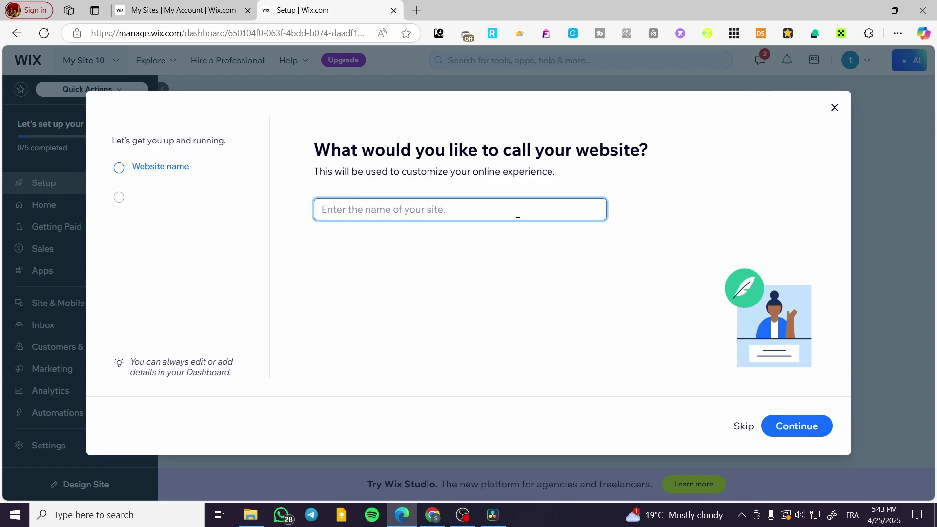
{"action": "type", "text": "Cook"}
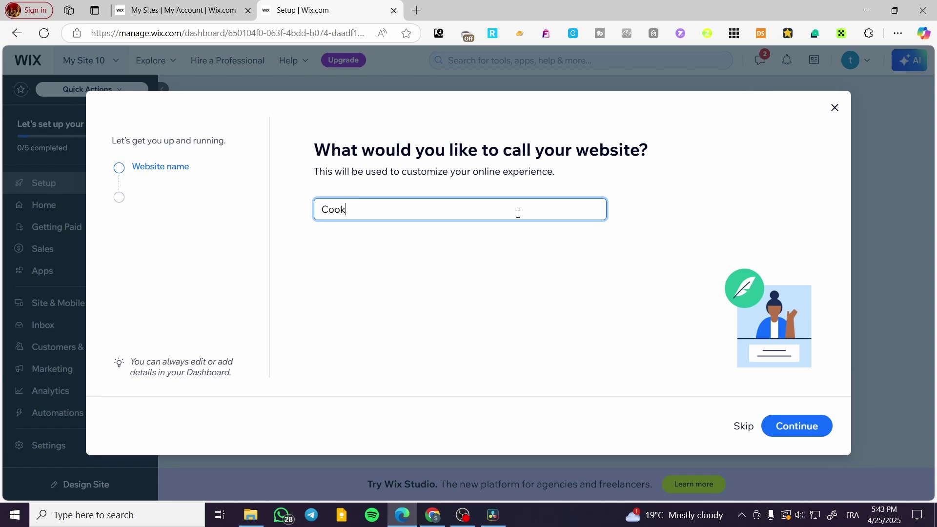
{"action": "type", "text": "ing"}
{"action": "key", "text": "ctrl+BackSpace"}
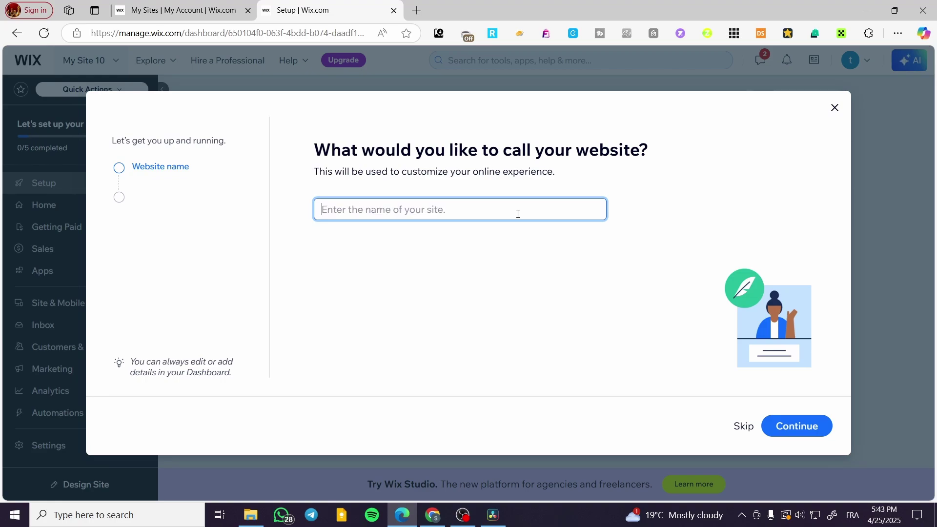
{"action": "type", "text": "Jack"}
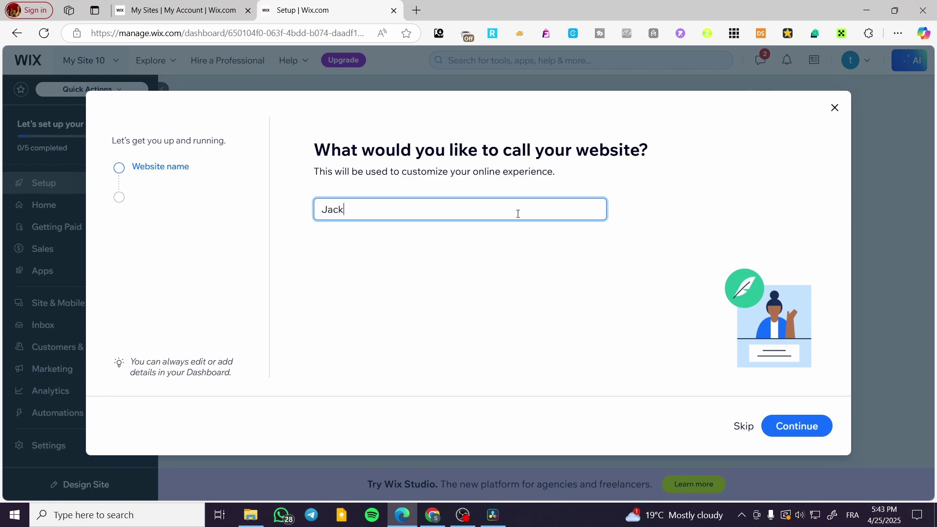
{"action": "type", "text": "'s Deals"}
{"action": "left_click", "coordinate": [793, 429]}
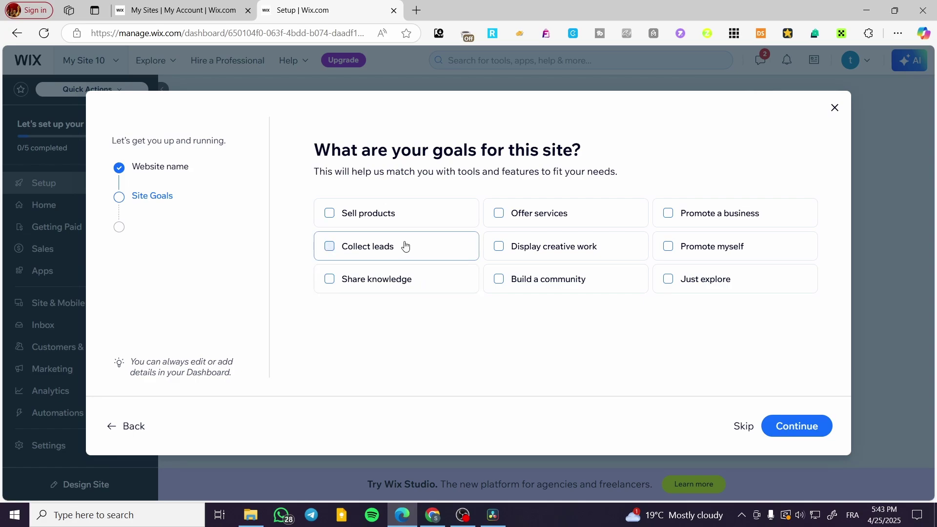
Choose Sell products, Collect leads, Offer services, Promote myself, Build a community, Share knowledge and Display creative work as site goals, and continue
{"action": "left_click", "coordinate": [423, 225]}
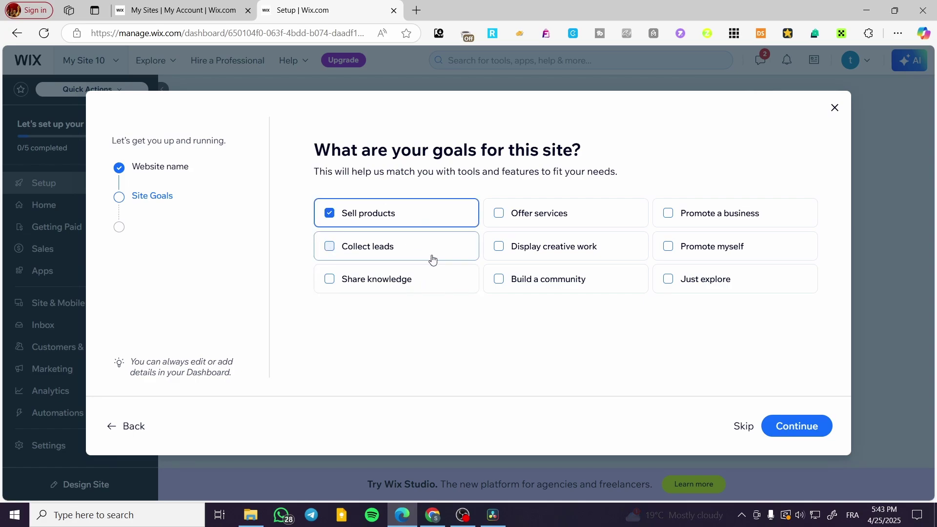
{"action": "left_click", "coordinate": [458, 254]}
{"action": "left_click", "coordinate": [555, 219]}
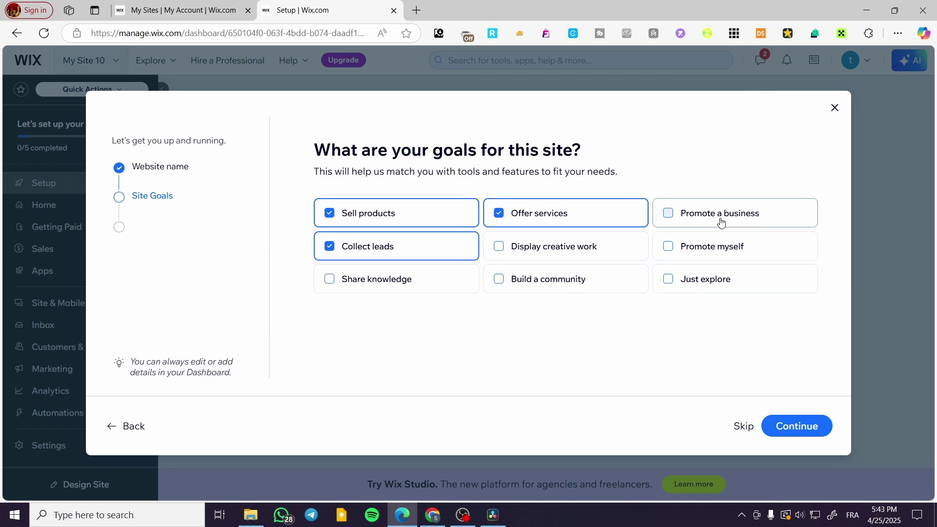
{"action": "left_click", "coordinate": [727, 247]}
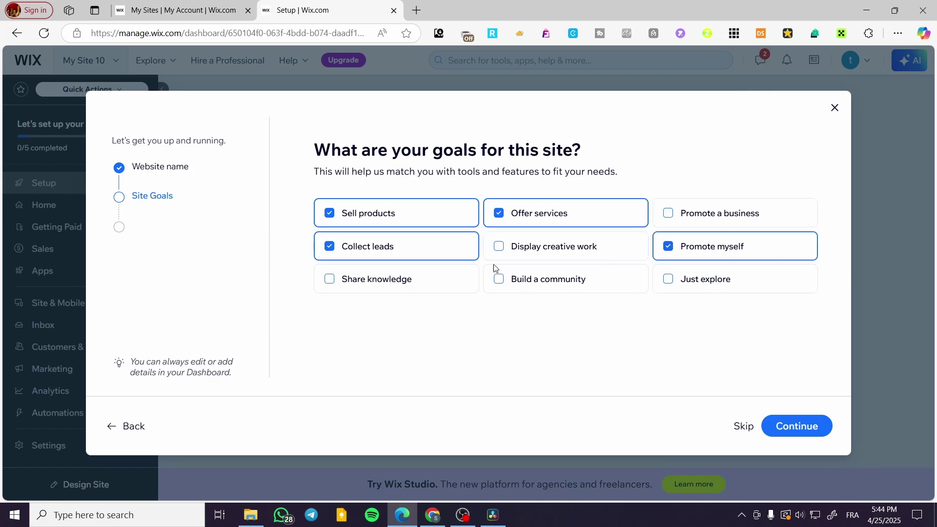
{"action": "left_click", "coordinate": [543, 290]}
{"action": "left_click", "coordinate": [378, 291]}
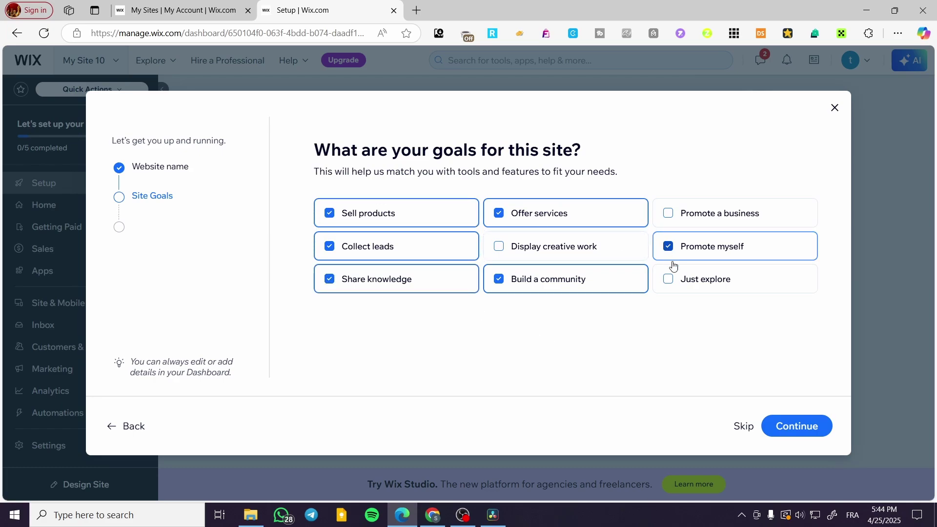
{"action": "left_click", "coordinate": [592, 250]}
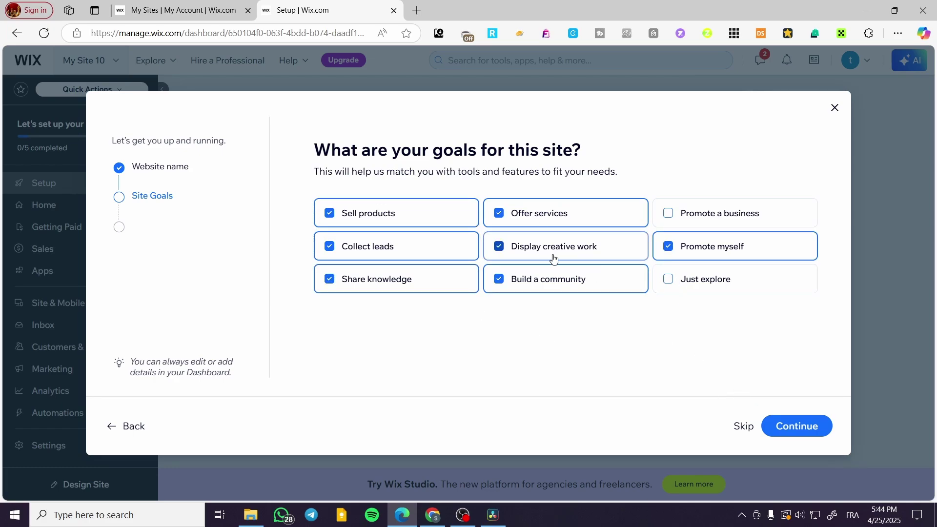
{"action": "left_click", "coordinate": [803, 429]}
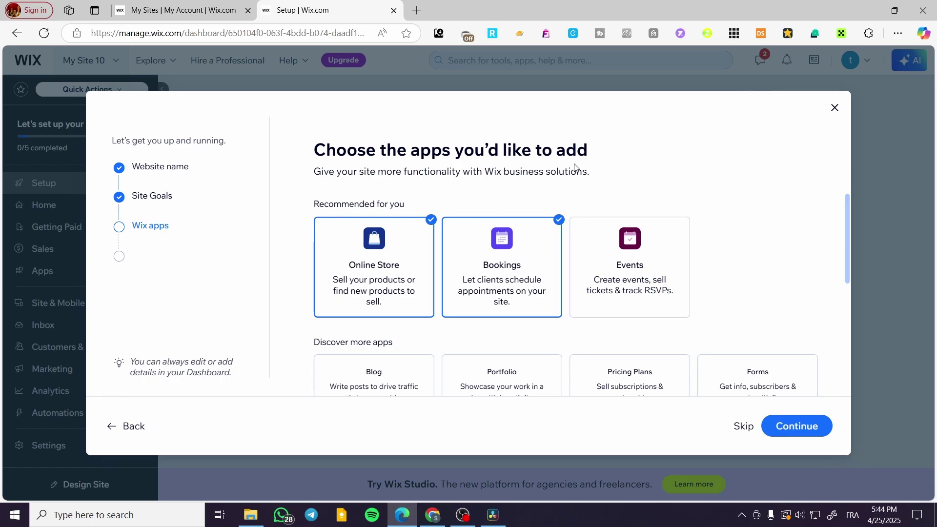
Deselect Bookings among the recommended apps, keeping Online Store selected
{"action": "scroll", "coordinate": [355, 279], "scroll_direction": "down", "scroll_amount": 1}
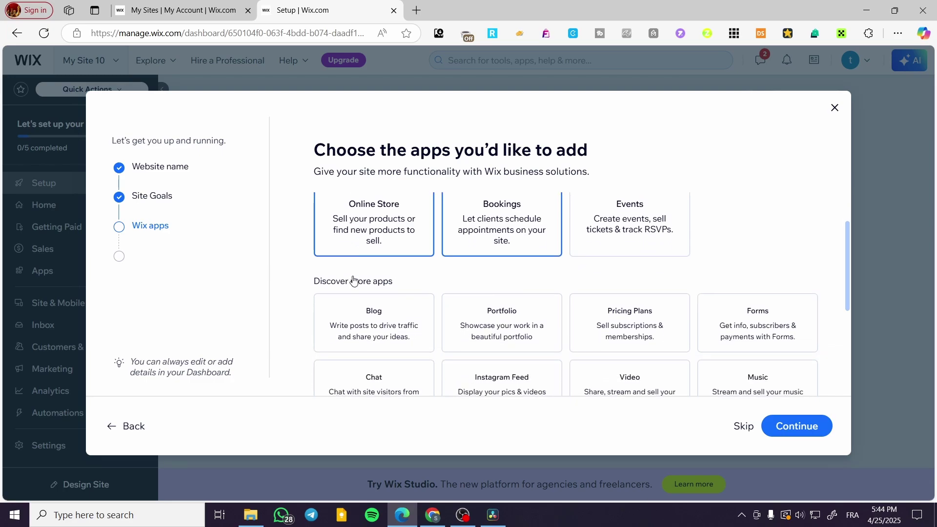
{"action": "scroll", "coordinate": [356, 278], "scroll_direction": "up", "scroll_amount": 1}
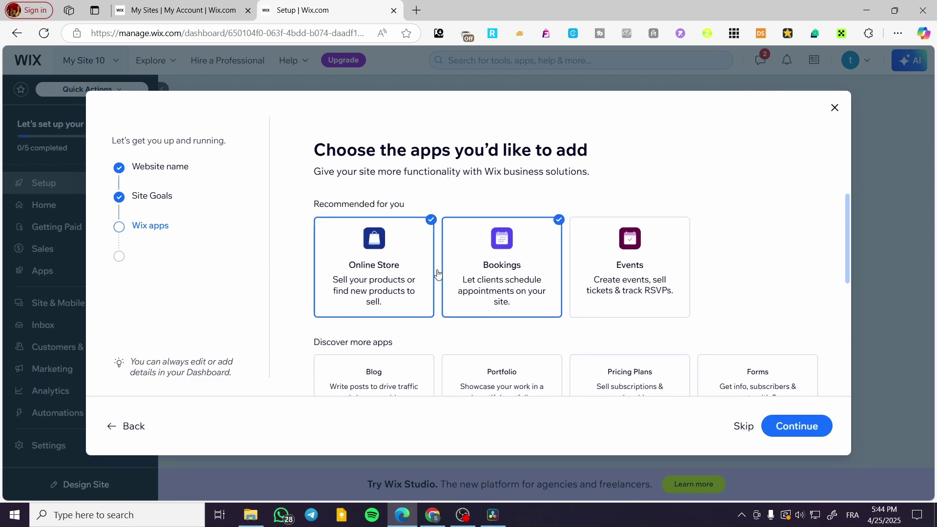
{"action": "left_click", "coordinate": [513, 288]}
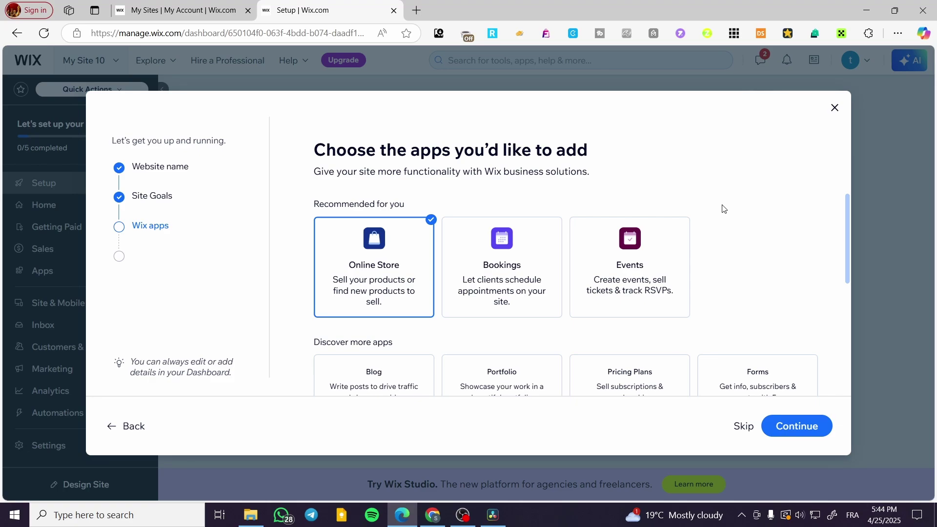
{"action": "scroll", "coordinate": [722, 209], "scroll_direction": "down", "scroll_amount": 3}
{"action": "scroll", "coordinate": [702, 205], "scroll_direction": "up", "scroll_amount": 3}
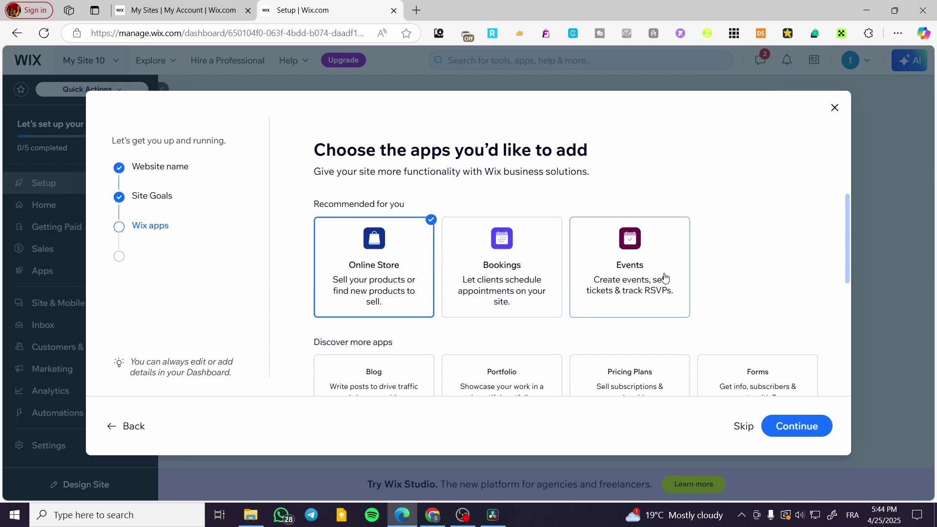
Add the Blog, Instagram Feed, Chat and File Share apps to the site and finish the setup questions
{"action": "scroll", "coordinate": [498, 334], "scroll_direction": "down", "scroll_amount": 1}
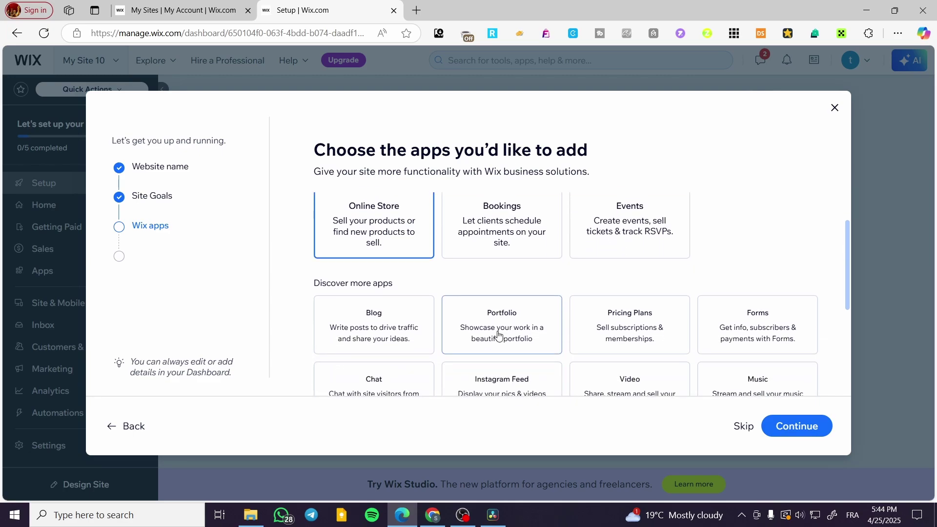
{"action": "left_click", "coordinate": [405, 333]}
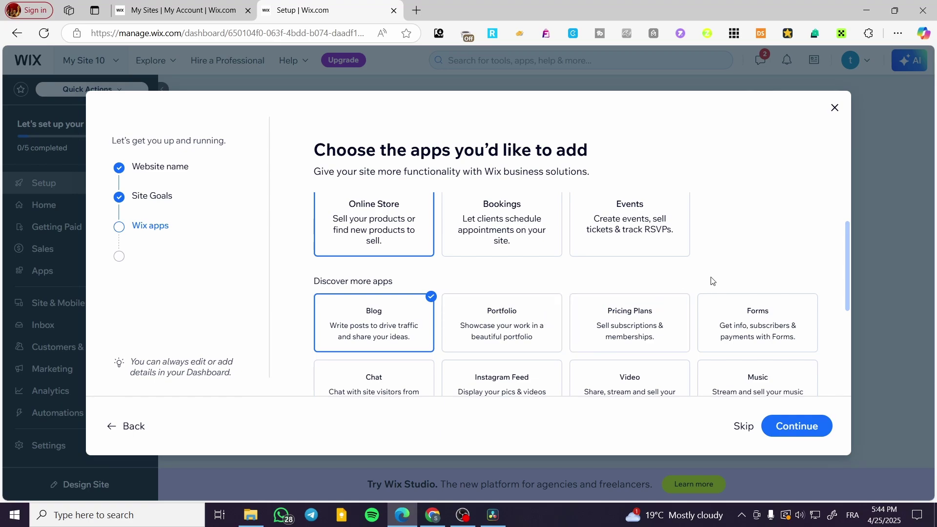
{"action": "scroll", "coordinate": [750, 288], "scroll_direction": "down", "scroll_amount": 3}
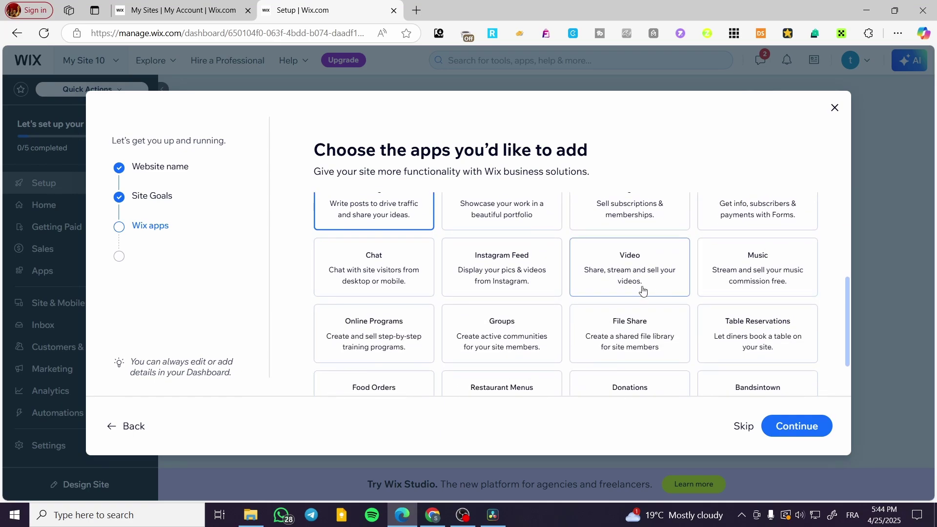
{"action": "left_click", "coordinate": [517, 284]}
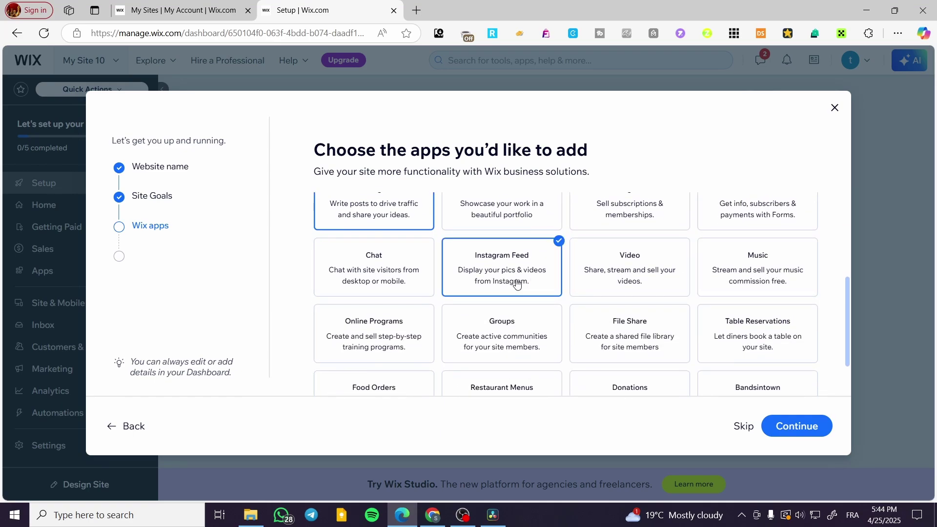
{"action": "left_click", "coordinate": [394, 281]}
{"action": "scroll", "coordinate": [399, 336], "scroll_direction": "down", "scroll_amount": 2}
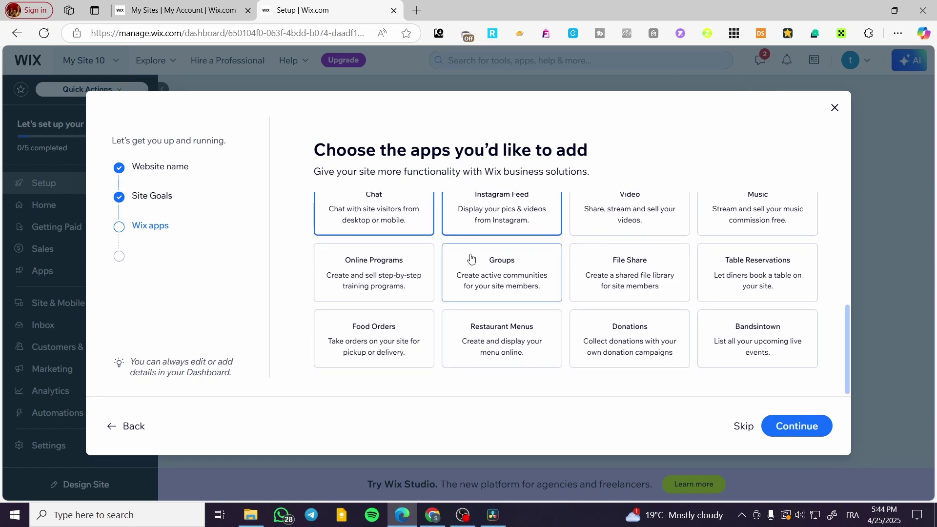
{"action": "left_click", "coordinate": [638, 278]}
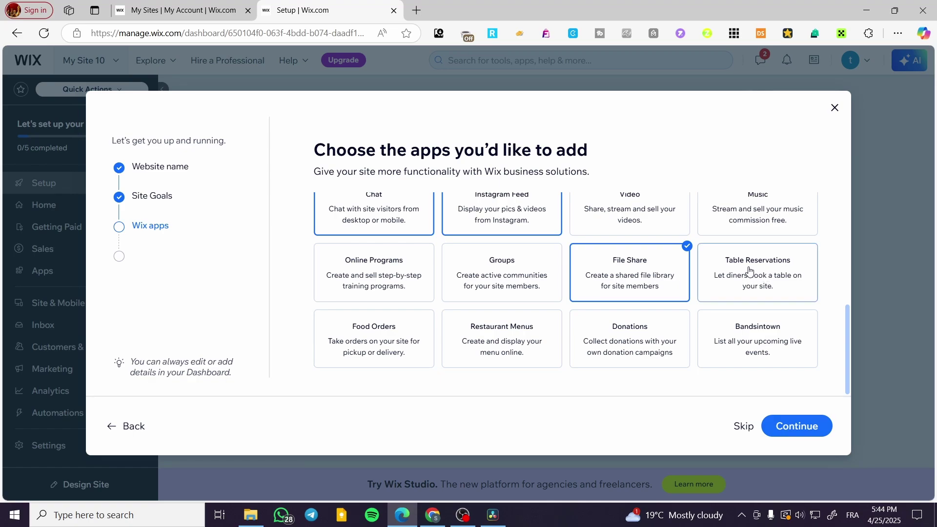
{"action": "left_click", "coordinate": [801, 427]}
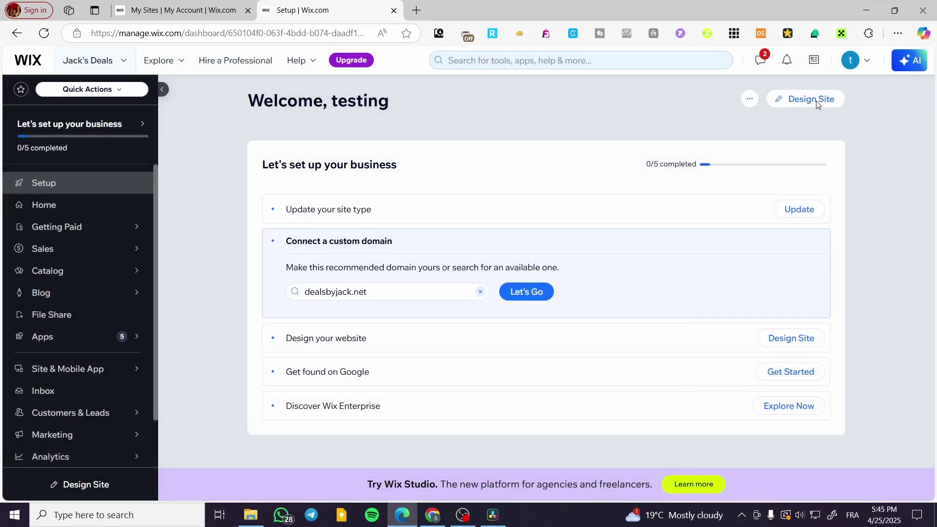
Review the AI design and template options for designing the site, and return to the business setup checklist
{"action": "left_click", "coordinate": [818, 100]}
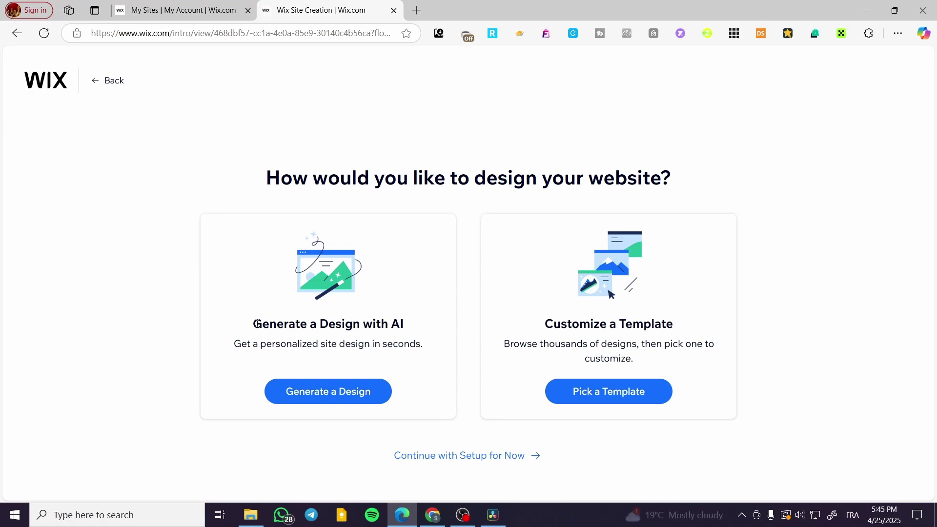
{"action": "left_click_drag", "start_coordinate": [251, 324], "coordinate": [406, 324]}
{"action": "left_click", "coordinate": [432, 340]}
{"action": "left_click_drag", "start_coordinate": [553, 326], "coordinate": [673, 324]}
{"action": "left_click", "coordinate": [731, 356]}
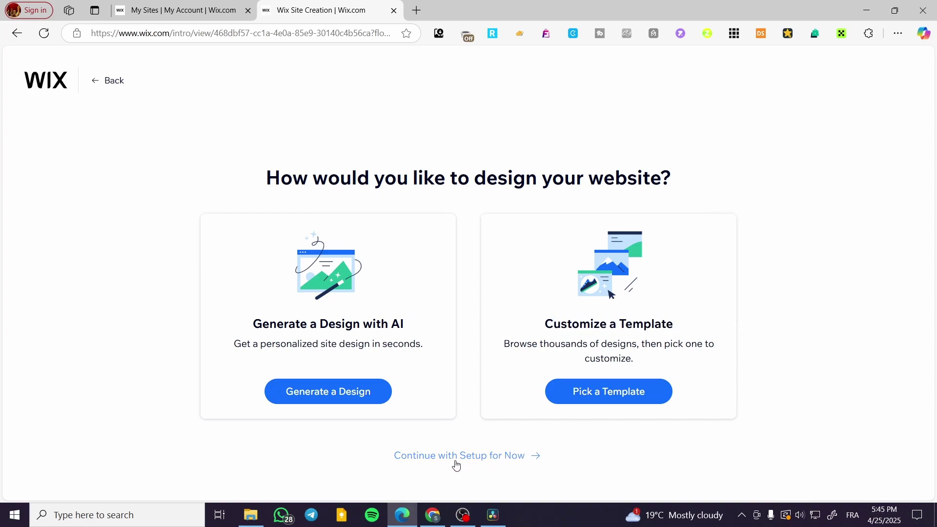
{"action": "left_click", "coordinate": [512, 457]}
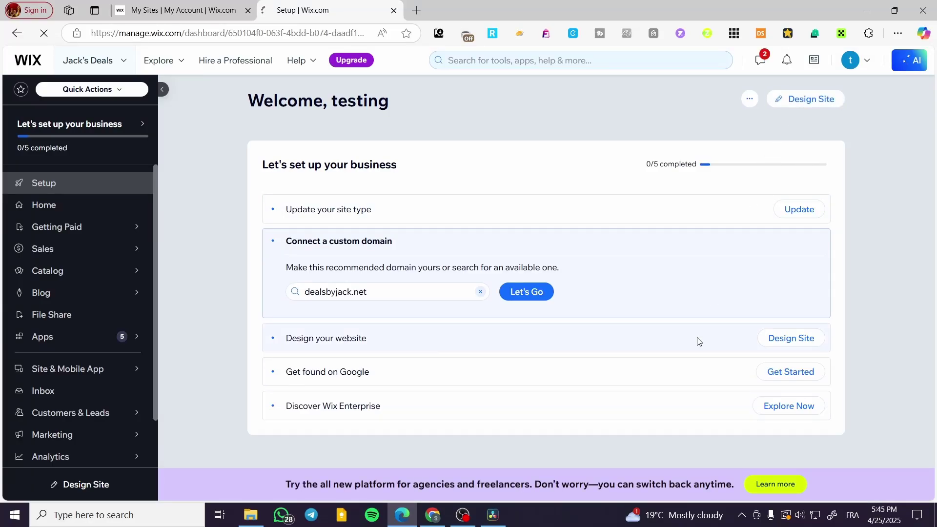
Open the website template gallery for the site design and browse the layouts under Blank Templates
{"action": "left_click", "coordinate": [698, 342]}
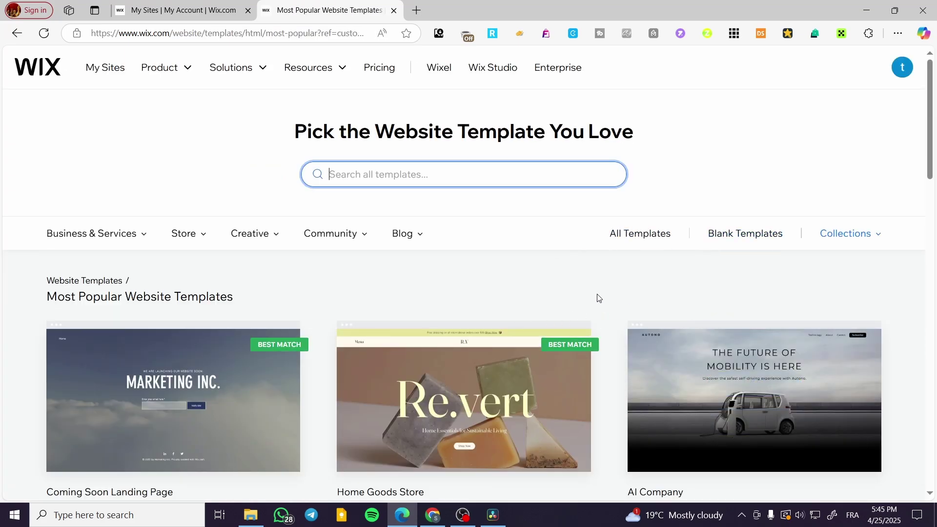
{"action": "left_click", "coordinate": [716, 235]}
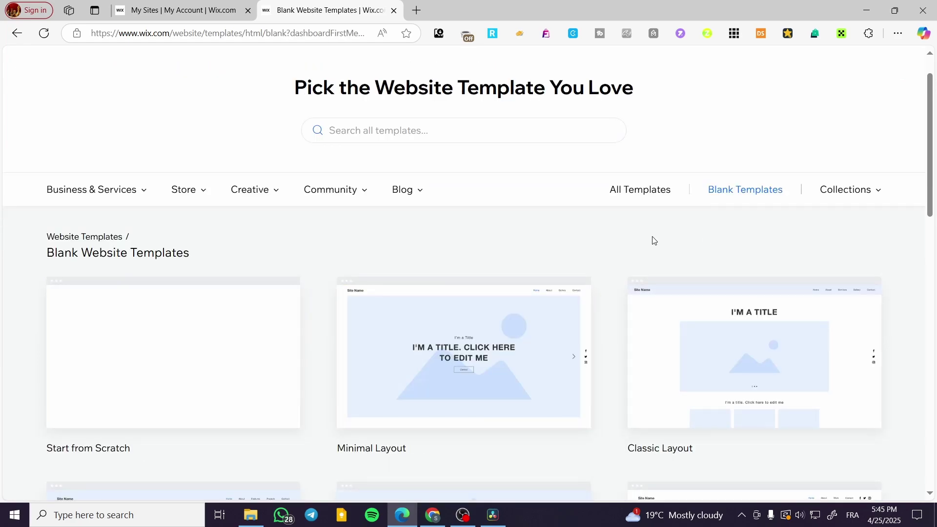
{"action": "scroll", "coordinate": [654, 240], "scroll_direction": "down", "scroll_amount": 10}
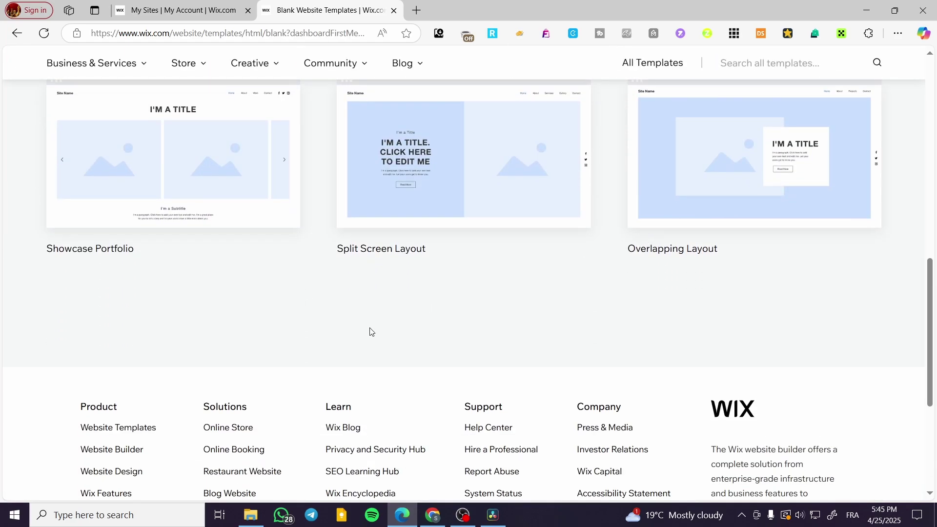
{"action": "scroll", "coordinate": [398, 357], "scroll_direction": "up", "scroll_amount": 5}
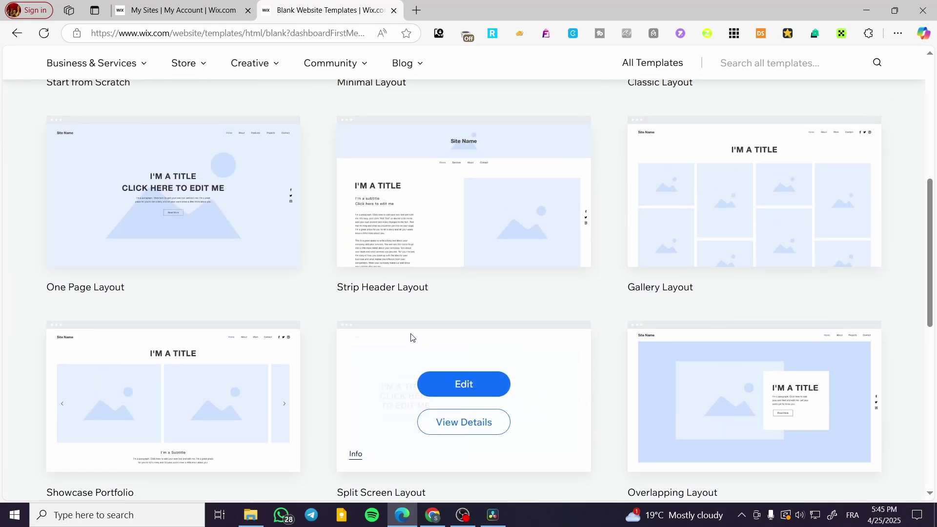
{"action": "scroll", "coordinate": [414, 337], "scroll_direction": "up", "scroll_amount": 7}
{"action": "scroll", "coordinate": [413, 336], "scroll_direction": "down", "scroll_amount": 9}
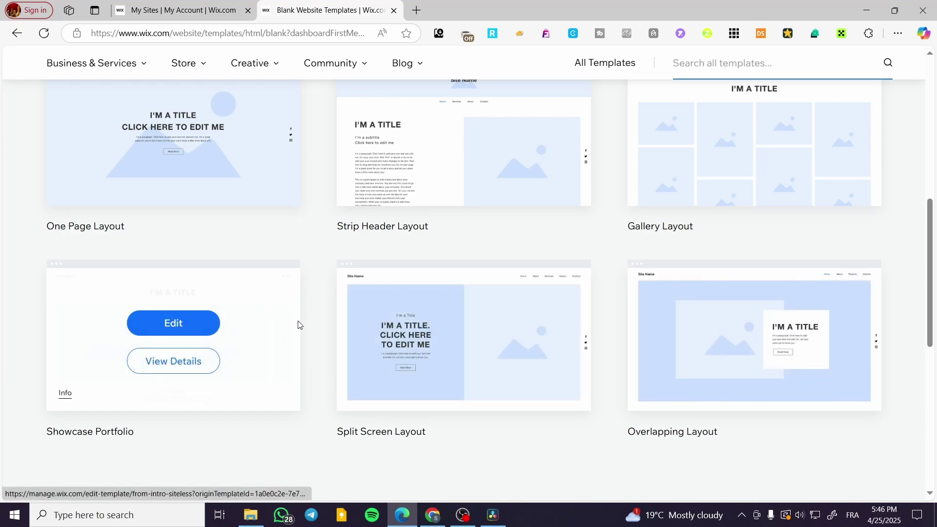
{"action": "scroll", "coordinate": [307, 321], "scroll_direction": "up", "scroll_amount": 1}
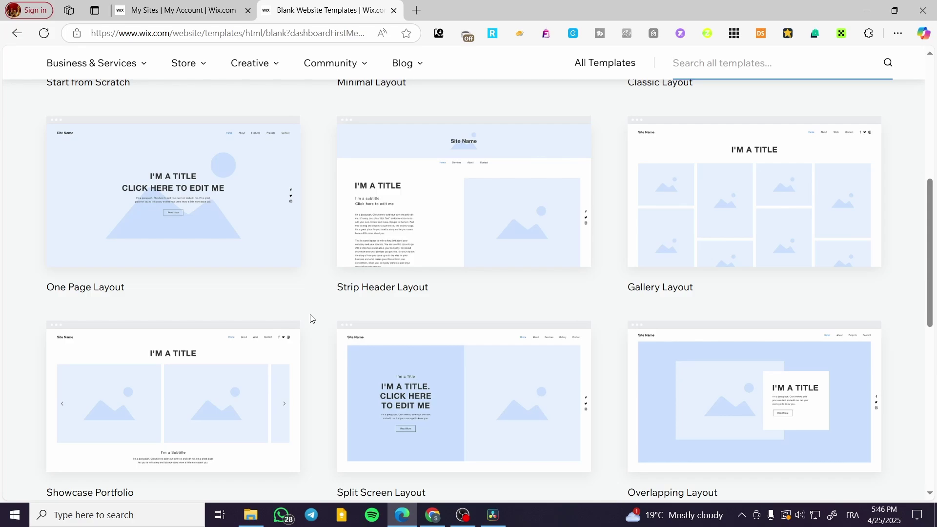
Compare the layouts under Blank Website Templates, from Start from Scratch and Minimal to Strip Header, Split Screen and Overlapping
{"action": "scroll", "coordinate": [335, 294], "scroll_direction": "up", "scroll_amount": 6}
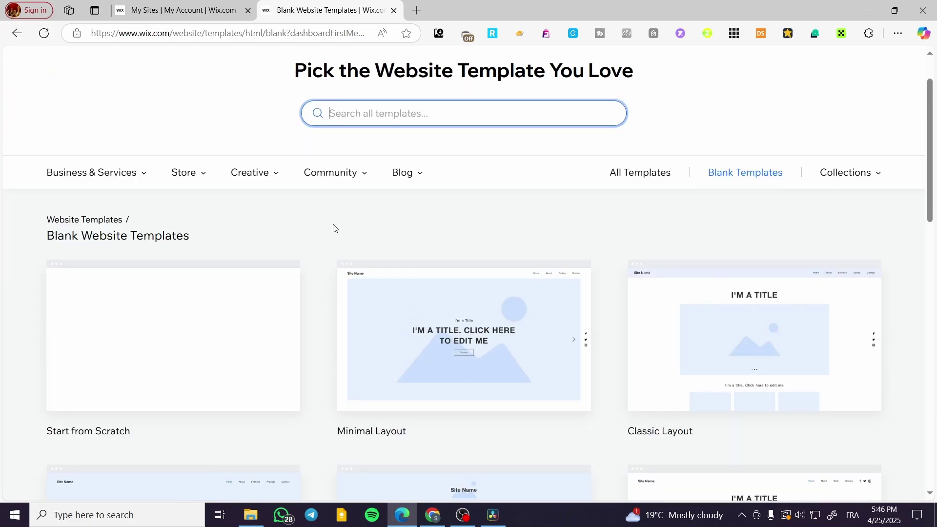
{"action": "mouse_move", "coordinate": [139, 380]}
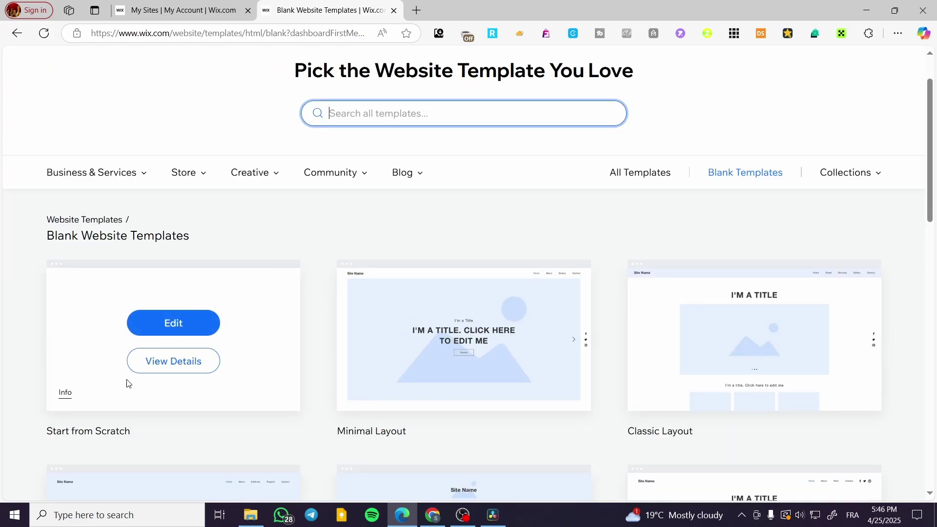
{"action": "scroll", "coordinate": [412, 398], "scroll_direction": "down", "scroll_amount": 3}
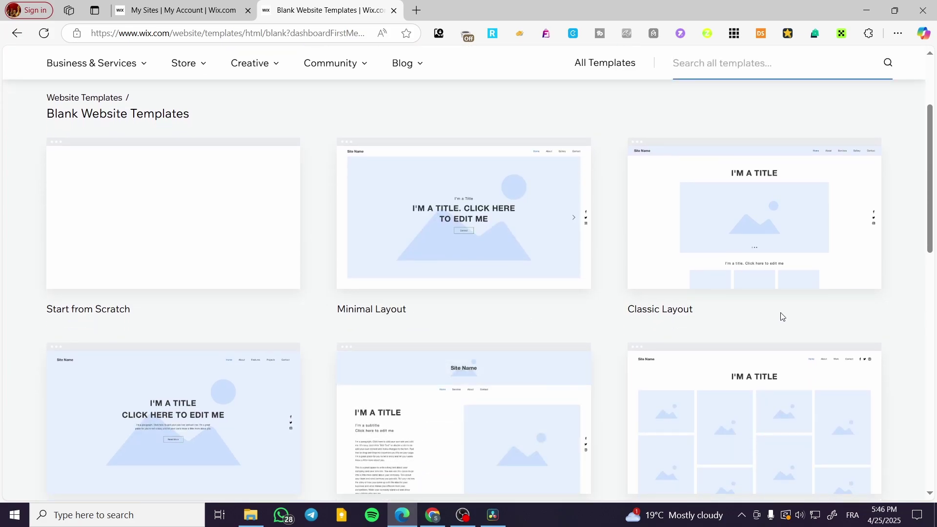
{"action": "scroll", "coordinate": [783, 316], "scroll_direction": "down", "scroll_amount": 5}
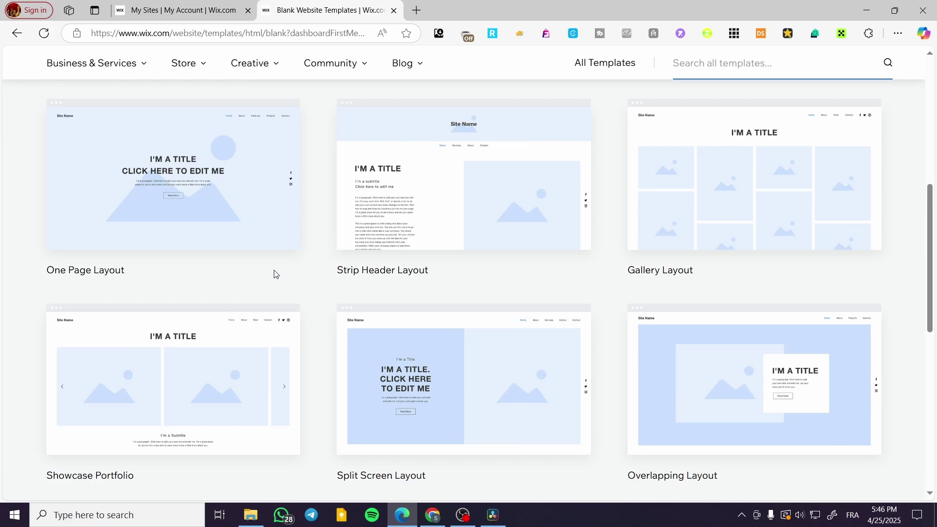
{"action": "scroll", "coordinate": [274, 274], "scroll_direction": "down", "scroll_amount": 6}
{"action": "scroll", "coordinate": [276, 272], "scroll_direction": "up", "scroll_amount": 11}
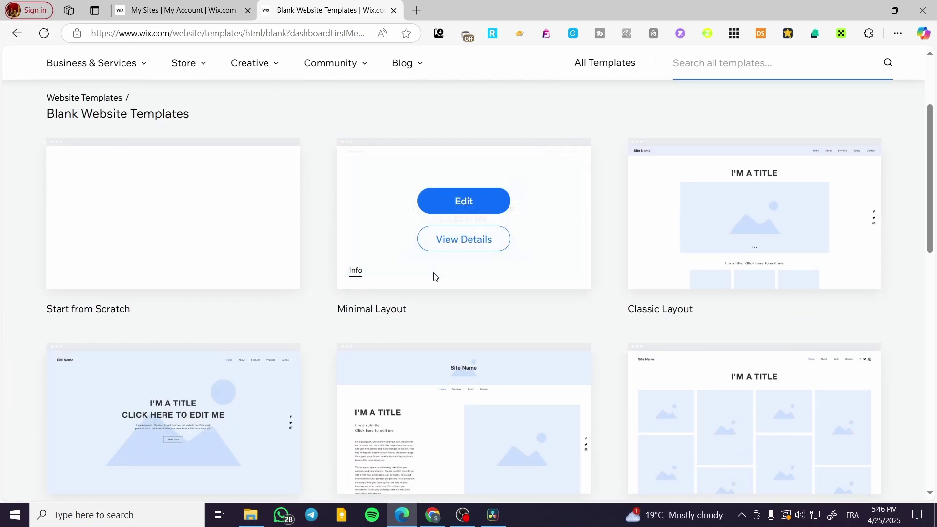
{"action": "scroll", "coordinate": [537, 313], "scroll_direction": "down", "scroll_amount": 4}
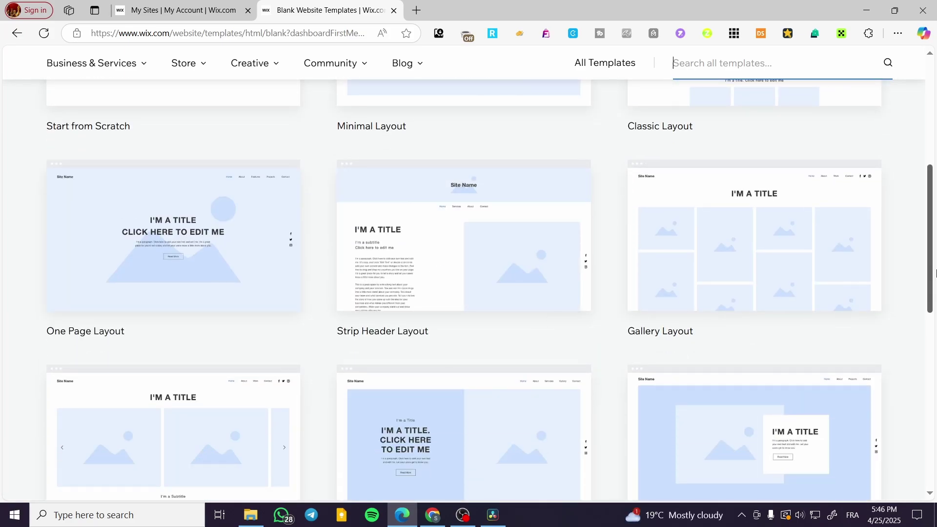
{"action": "scroll", "coordinate": [309, 263], "scroll_direction": "down", "scroll_amount": 4}
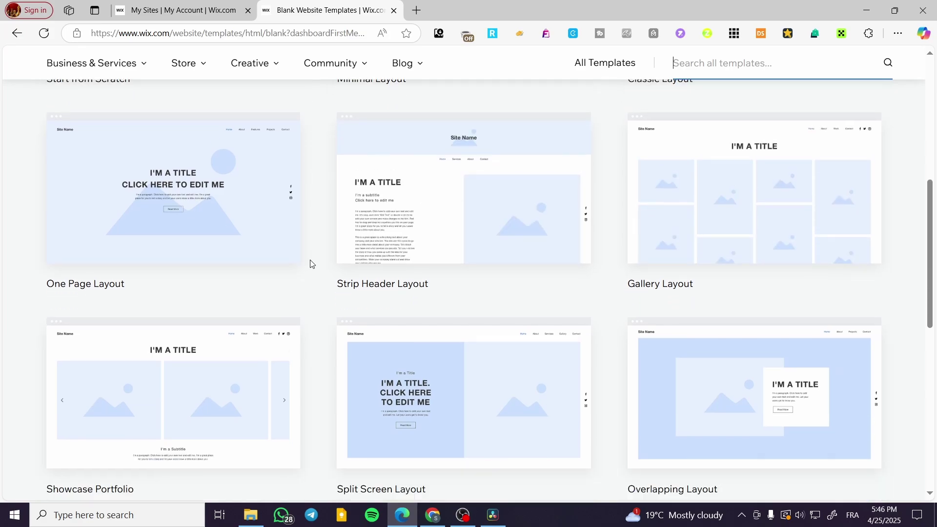
{"action": "scroll", "coordinate": [552, 378], "scroll_direction": "up", "scroll_amount": 1}
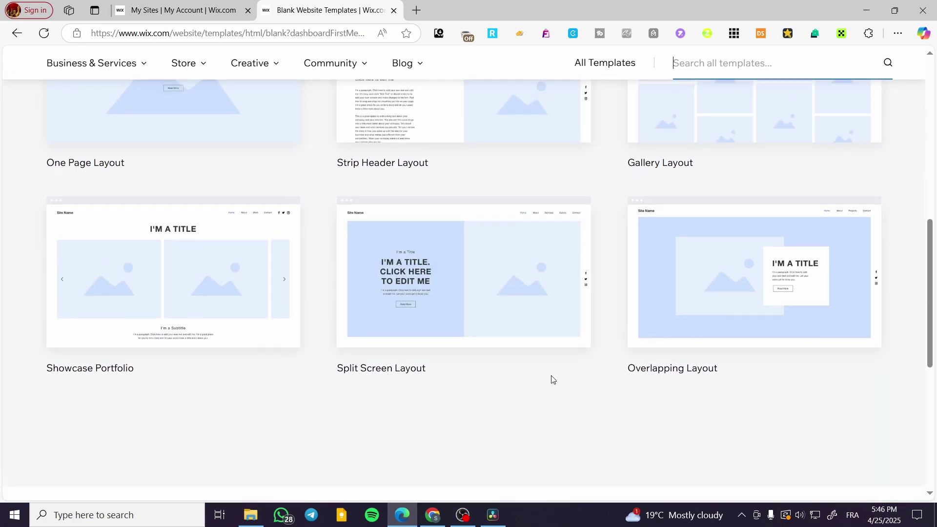
{"action": "scroll", "coordinate": [545, 377], "scroll_direction": "up", "scroll_amount": 9}
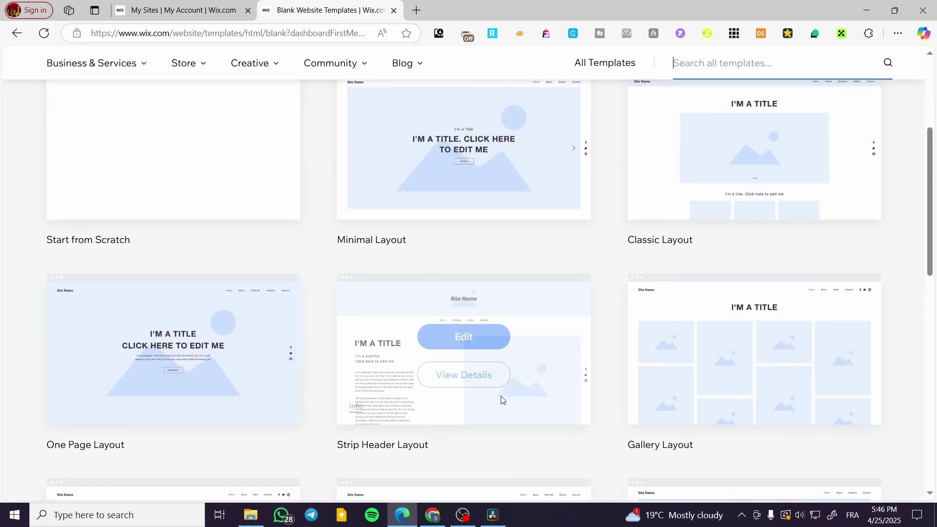
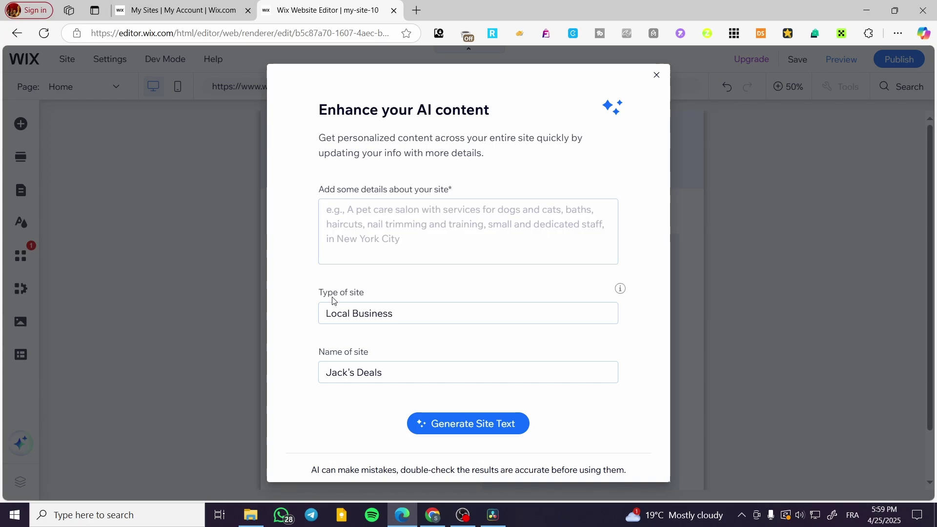
Describe the site as "A website that will hep you get the best deals on clothings, accessories and a lot of things." and generate the site text
{"action": "left_click", "coordinate": [421, 317]}
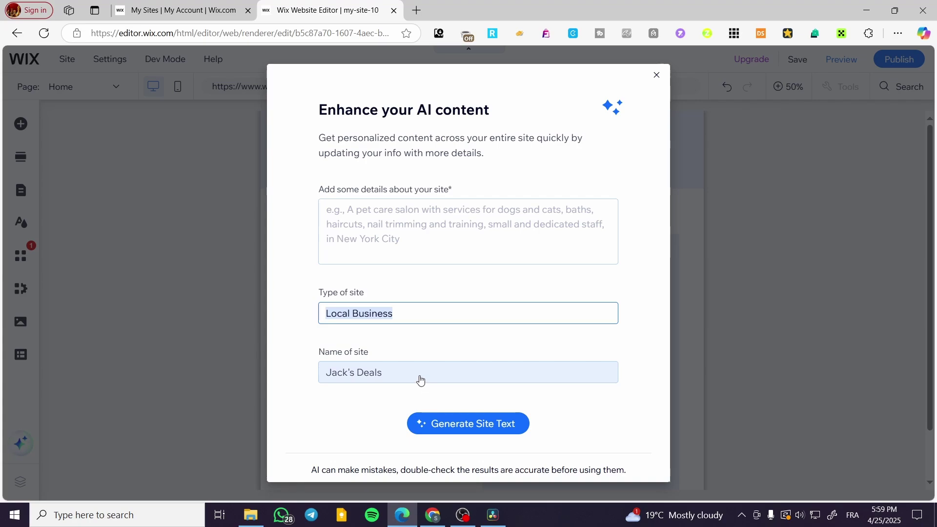
{"action": "left_click", "coordinate": [430, 238]}
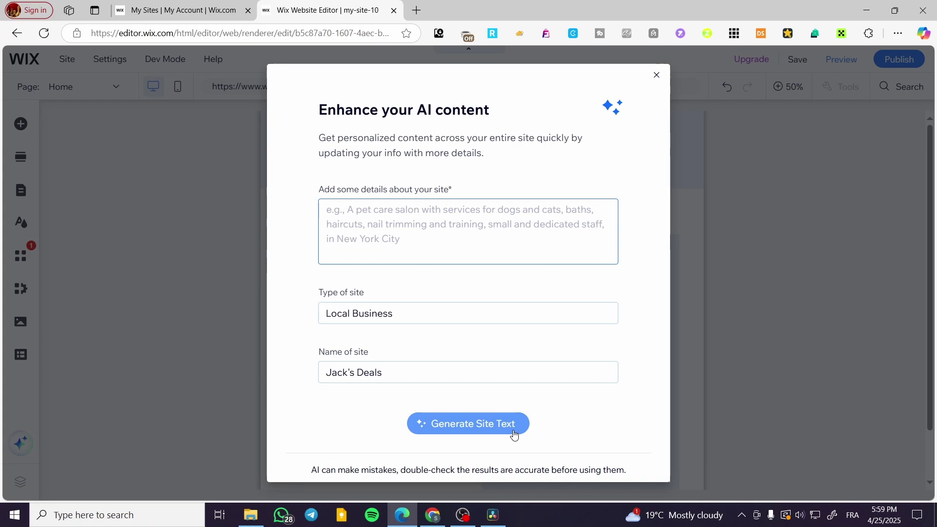
{"action": "type", "text": "A"}
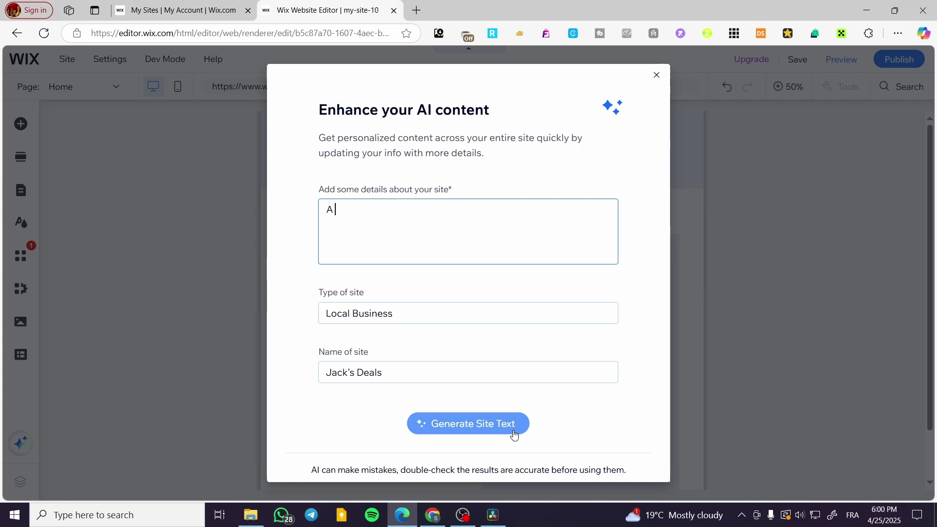
{"action": "type", "text": " website that will hep yo"}
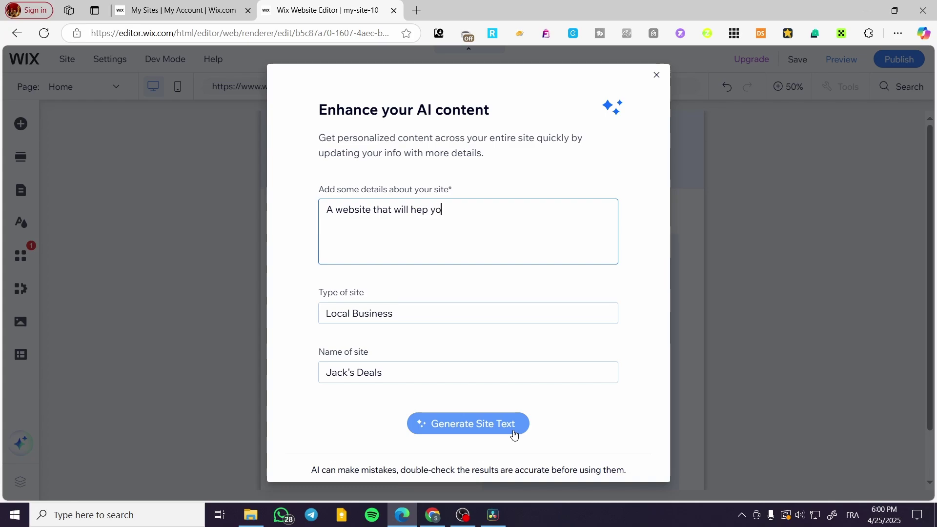
{"action": "type", "text": "u get the "}
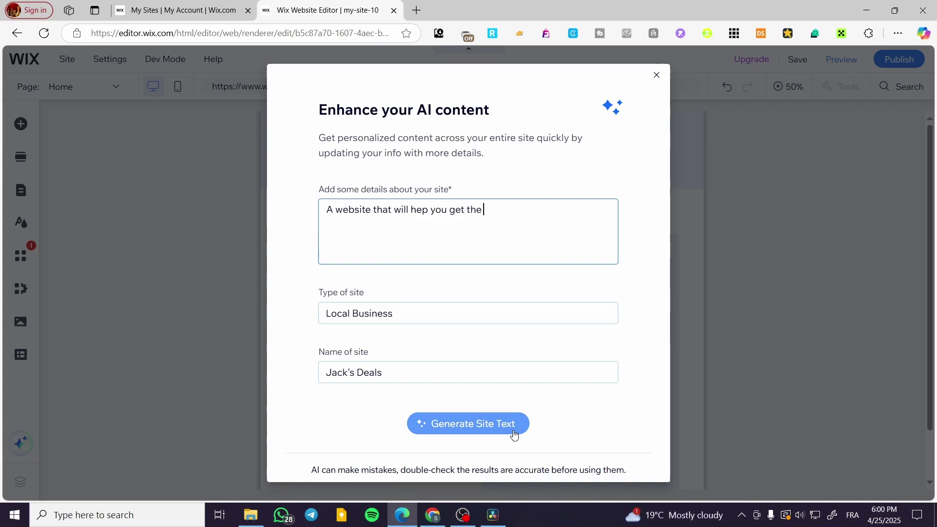
{"action": "type", "text": "best deals on "}
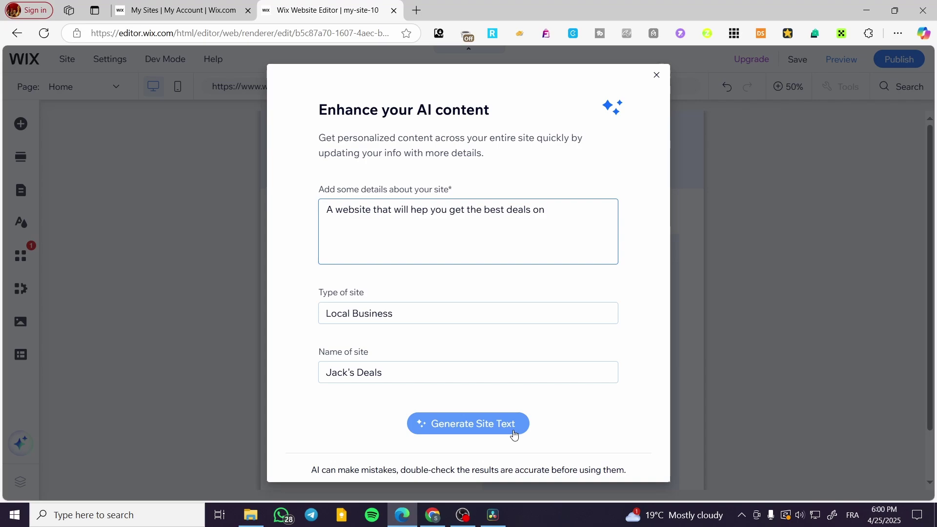
{"action": "type", "text": "clothings"}
{"action": "key", "text": "BackSpace"}
{"action": "type", "text": ","}
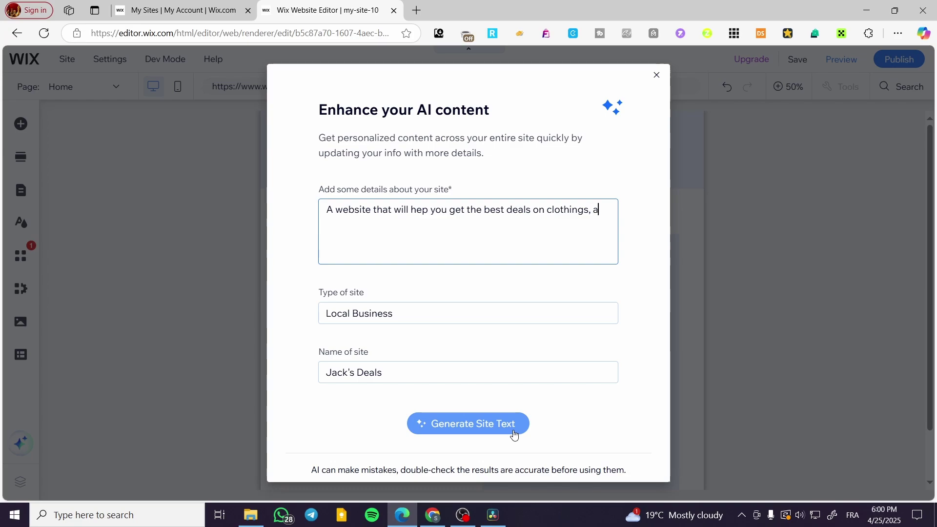
{"action": "type", "text": " acce"}
{"action": "type", "text": "ssories"}
{"action": "type", "text": ","}
{"action": "type", "text": "and"}
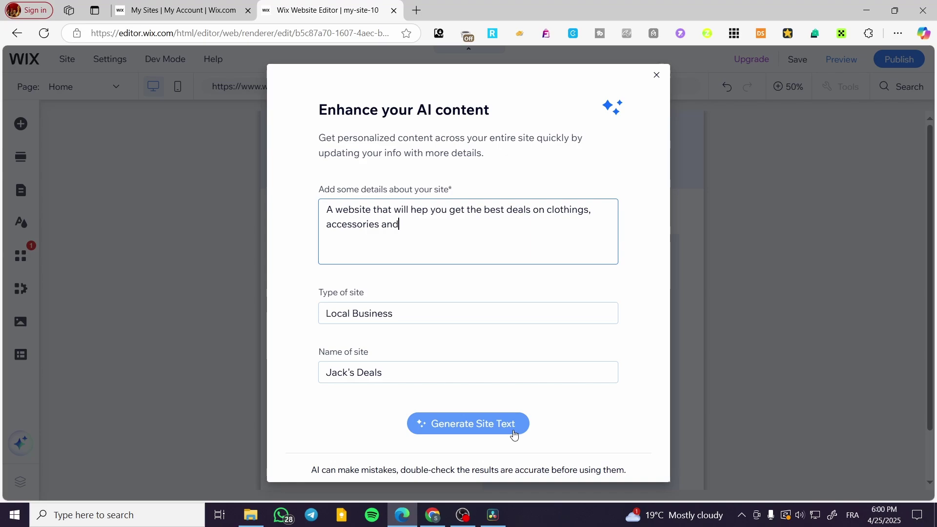
{"action": "type", "text": " a lot of things."}
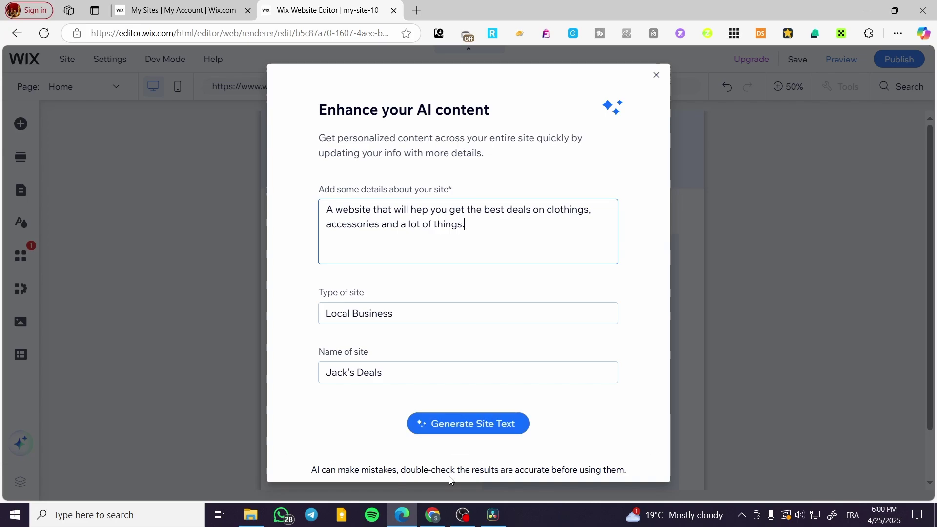
{"action": "left_click", "coordinate": [464, 433]}
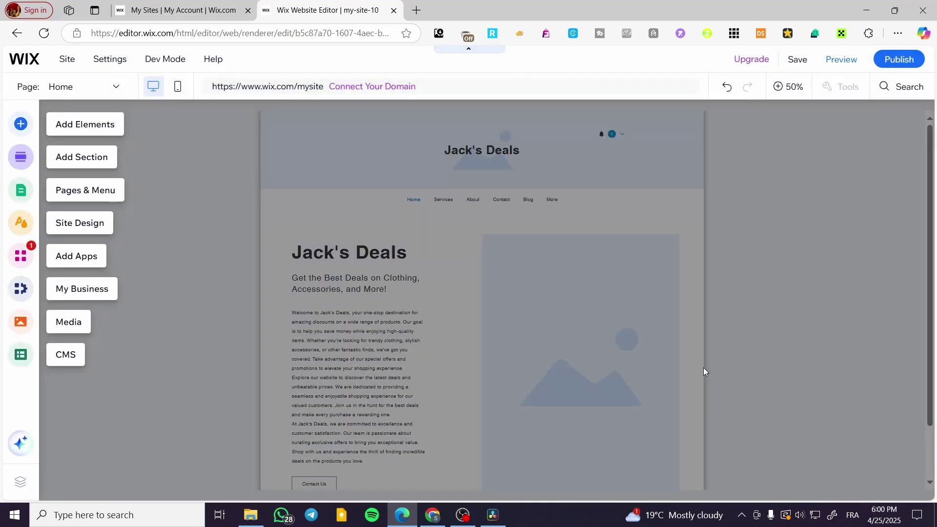
Review the generated text in the home page's Intro section and return the editor canvas to 100% zoom
{"action": "left_click", "coordinate": [780, 276]}
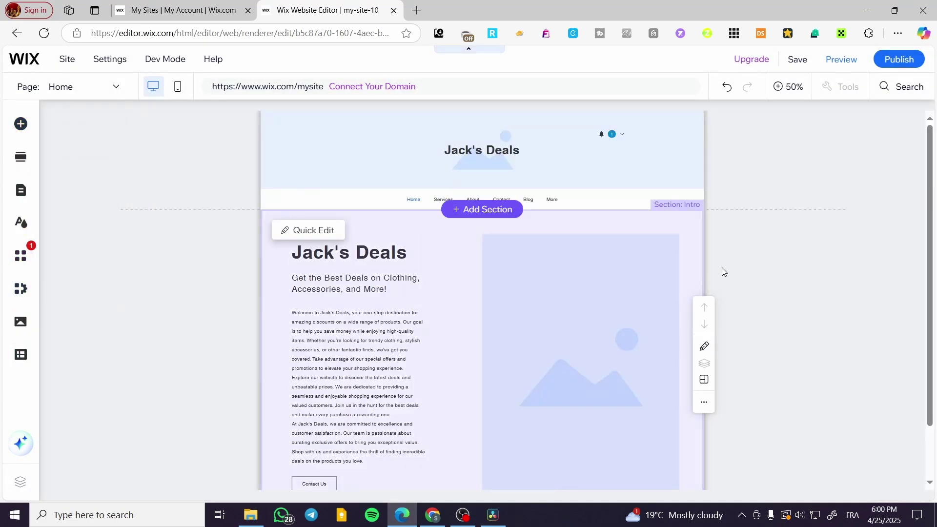
{"action": "scroll", "coordinate": [157, 301], "scroll_direction": "down", "scroll_amount": 1}
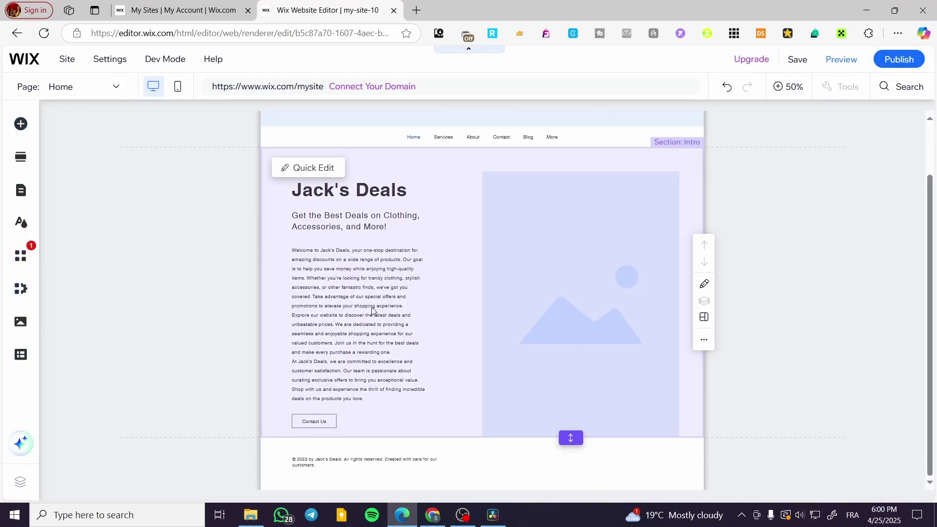
{"action": "left_click", "coordinate": [576, 217]}
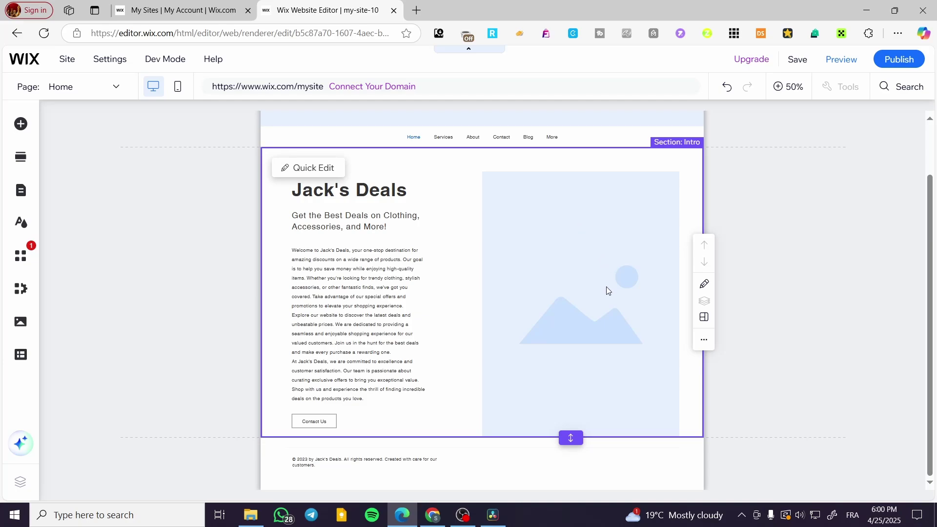
{"action": "left_click", "coordinate": [790, 101]}
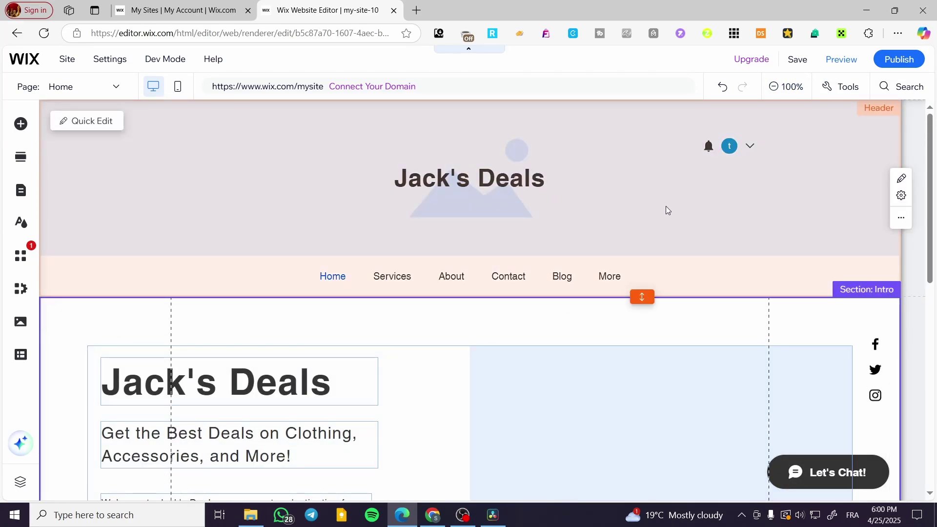
Change the header strip's background to the pink and green sale-tag image from the suggested backgrounds
{"action": "left_click", "coordinate": [668, 210]}
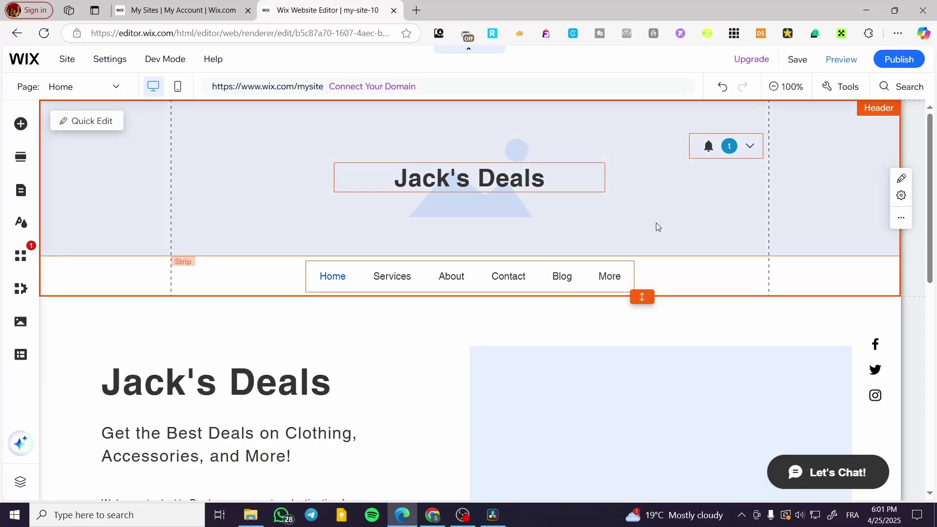
{"action": "left_click", "coordinate": [566, 229]}
{"action": "left_click", "coordinate": [229, 290]}
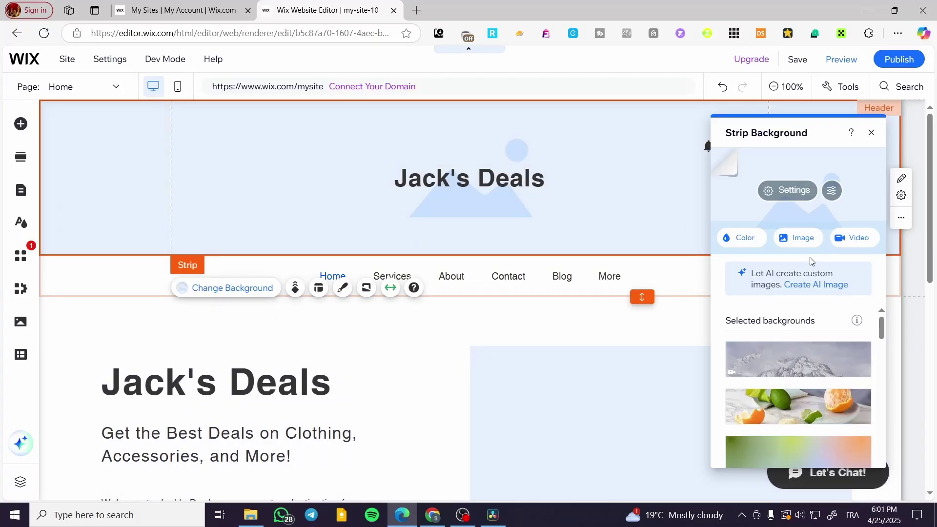
{"action": "scroll", "coordinate": [842, 371], "scroll_direction": "down", "scroll_amount": 3}
{"action": "scroll", "coordinate": [847, 386], "scroll_direction": "down", "scroll_amount": 5}
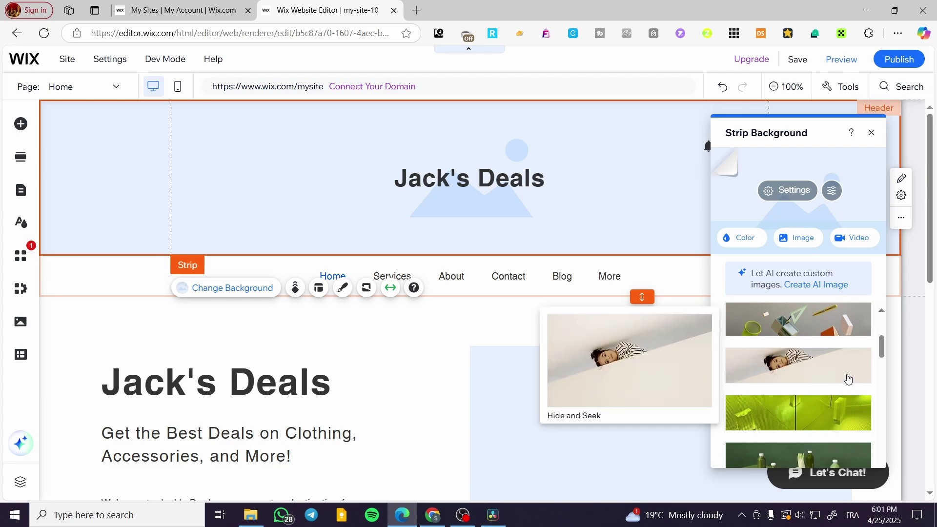
{"action": "scroll", "coordinate": [849, 378], "scroll_direction": "down", "scroll_amount": 6}
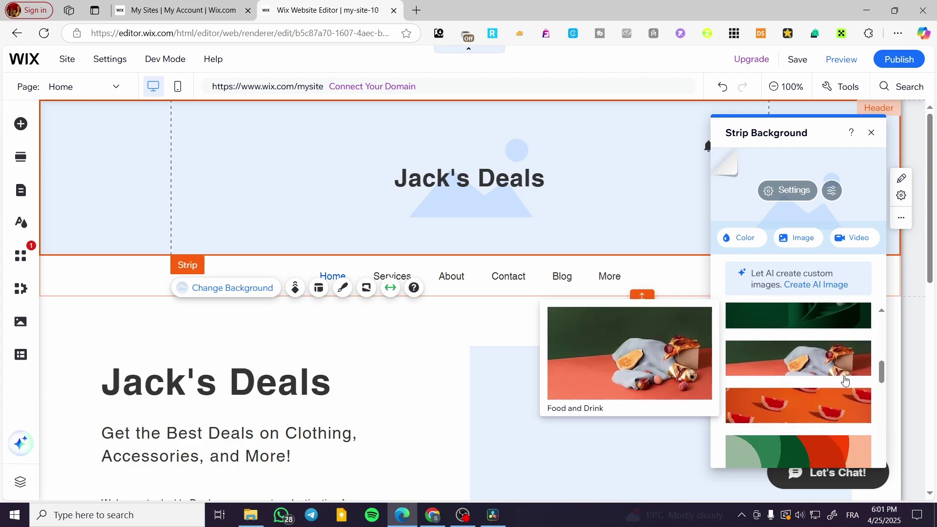
{"action": "scroll", "coordinate": [845, 378], "scroll_direction": "down", "scroll_amount": 5}
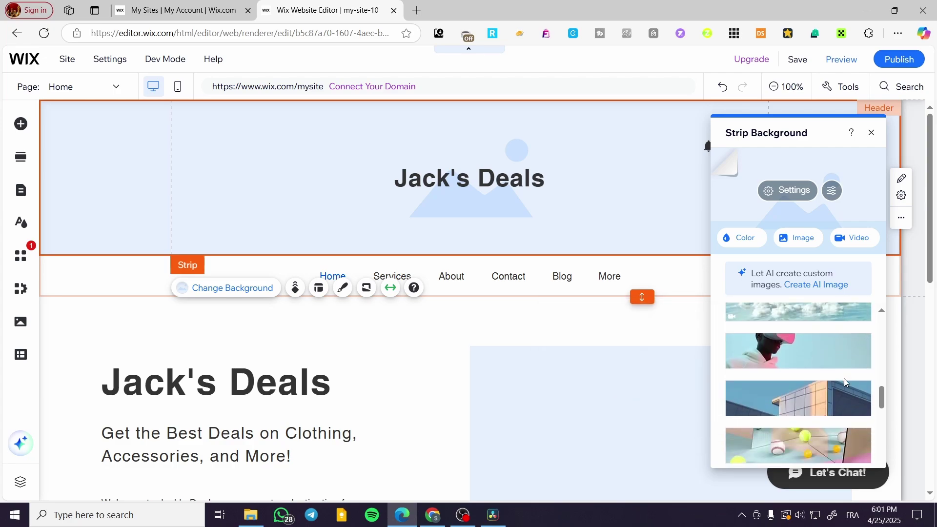
{"action": "scroll", "coordinate": [849, 391], "scroll_direction": "down", "scroll_amount": 2}
{"action": "scroll", "coordinate": [837, 366], "scroll_direction": "up", "scroll_amount": 3}
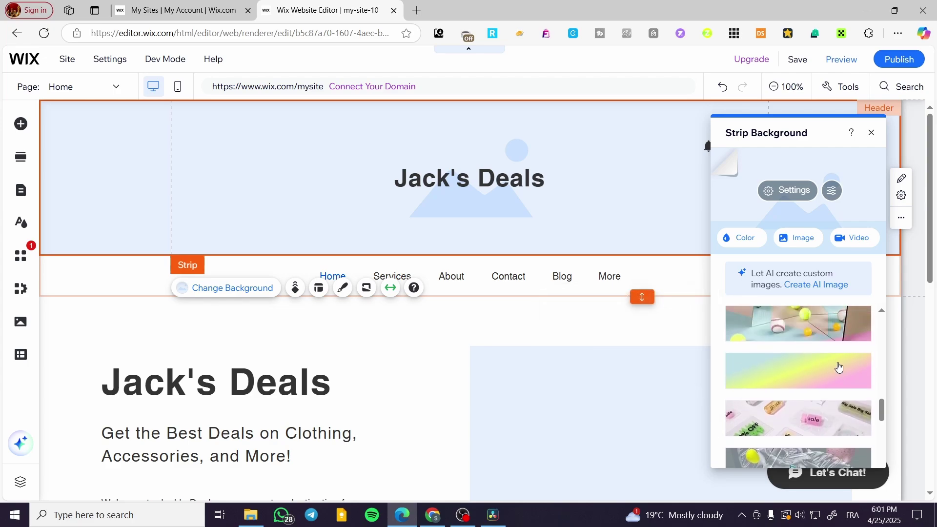
{"action": "left_click", "coordinate": [818, 414]}
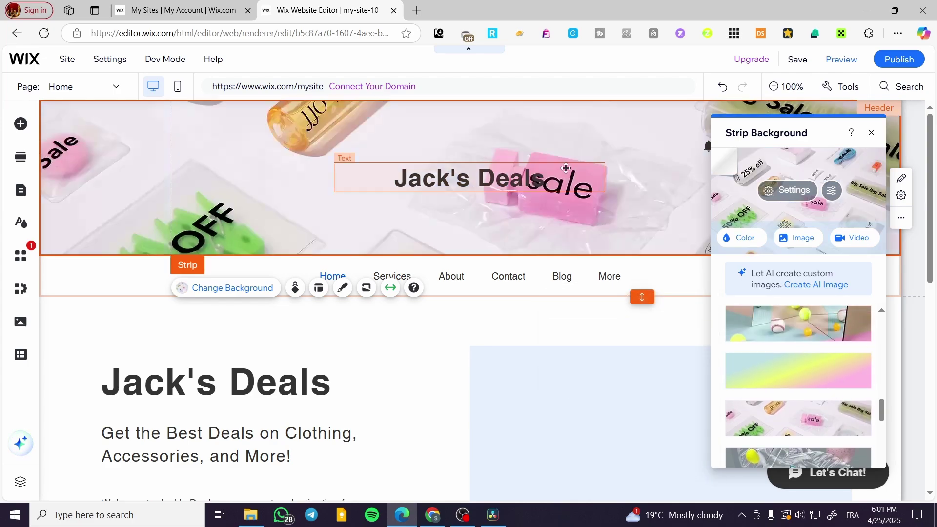
{"action": "left_click", "coordinate": [872, 133]}
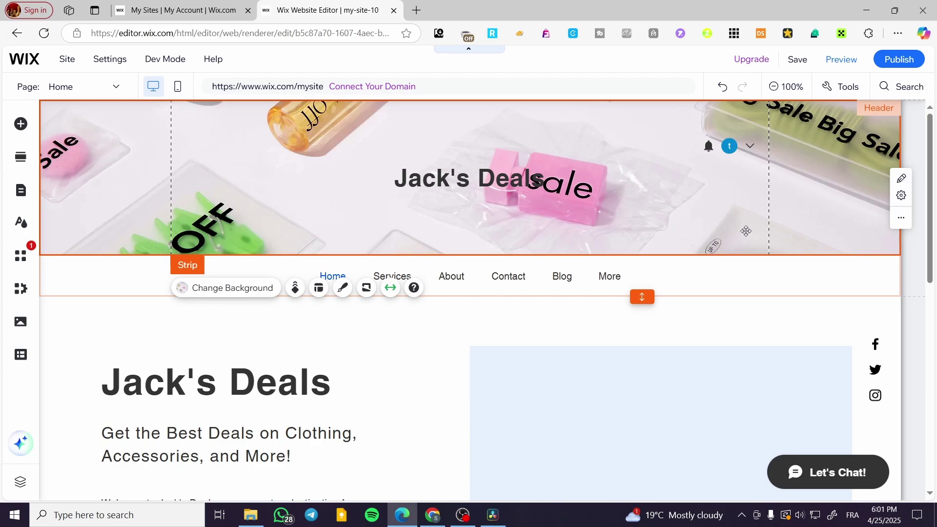
Select the horizontal navigation menu below the header strip, containing Home, Services, About, Contact, Blog and More
{"action": "scroll", "coordinate": [479, 392], "scroll_direction": "down", "scroll_amount": 2}
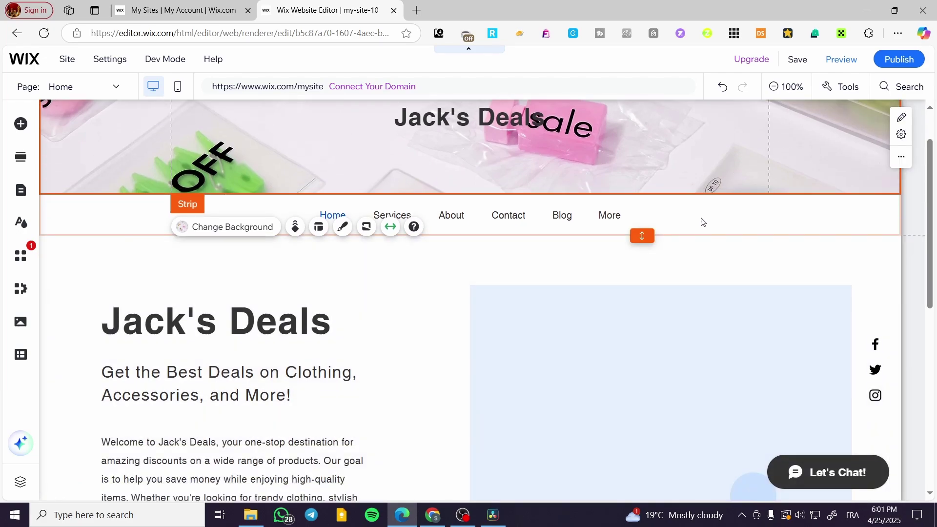
{"action": "left_click", "coordinate": [699, 221]}
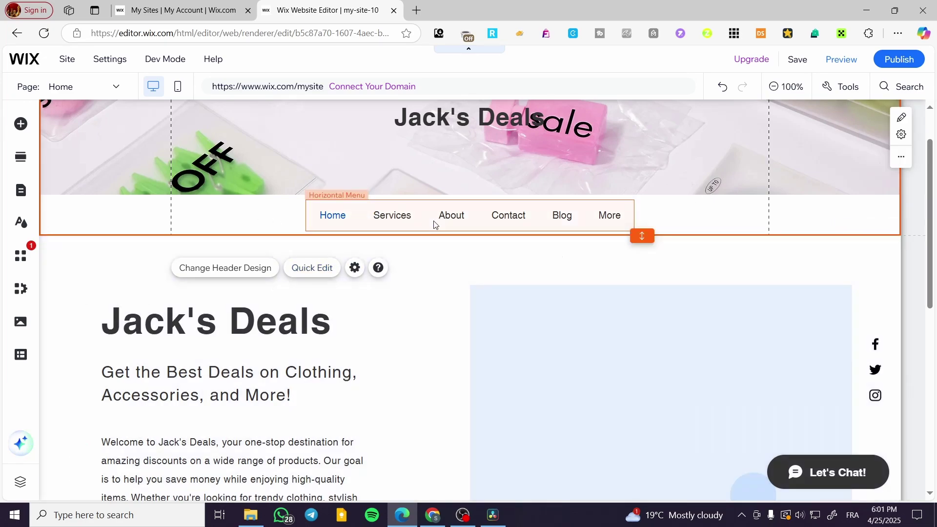
{"action": "left_click", "coordinate": [435, 224]}
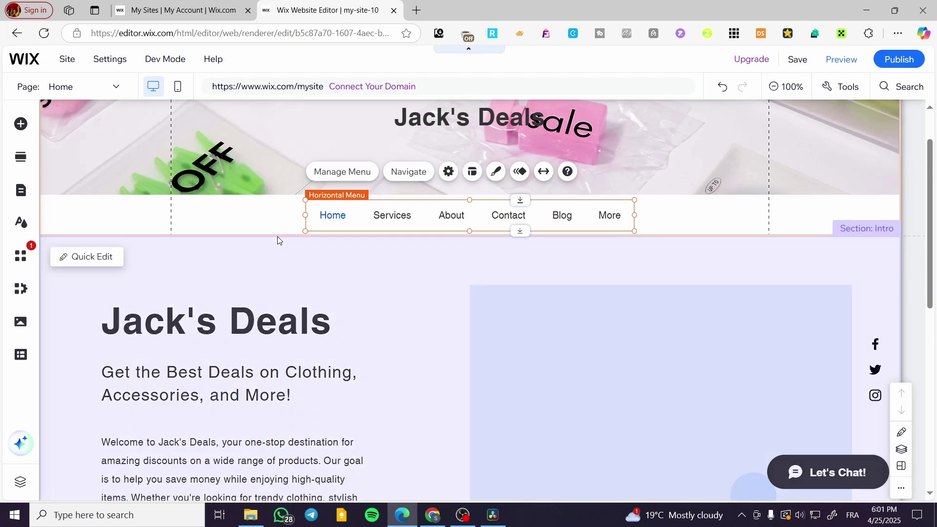
Delete the Contact Us button below the welcome text in the home page's Intro section
{"action": "scroll", "coordinate": [390, 342], "scroll_direction": "down", "scroll_amount": 5}
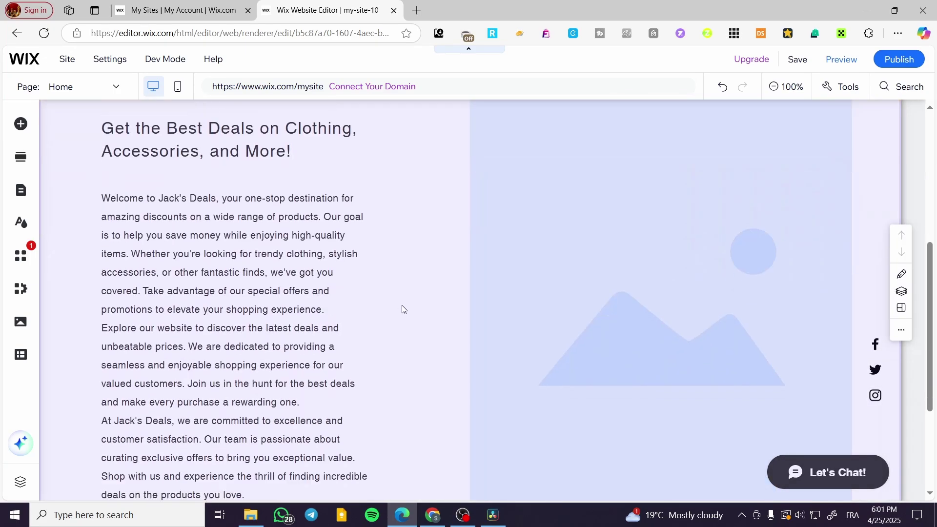
{"action": "scroll", "coordinate": [446, 328], "scroll_direction": "up", "scroll_amount": 3}
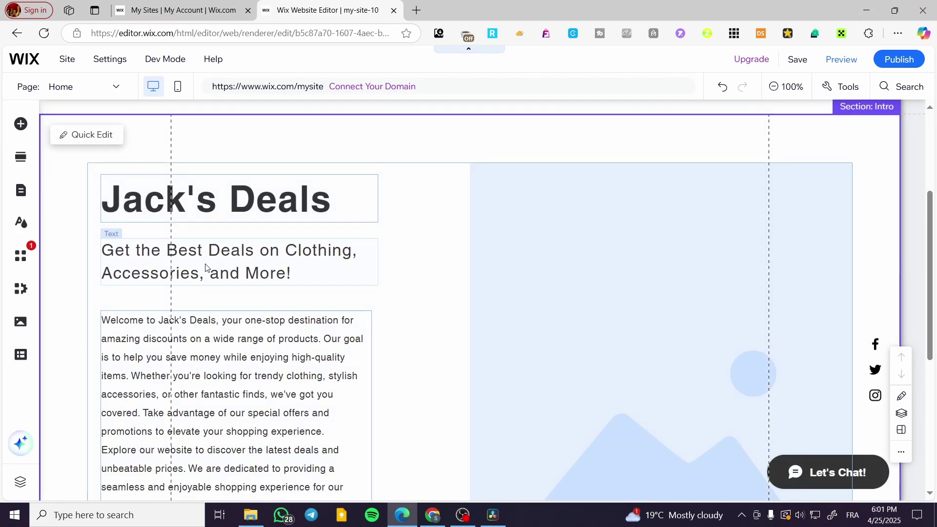
{"action": "scroll", "coordinate": [199, 262], "scroll_direction": "down", "scroll_amount": 5}
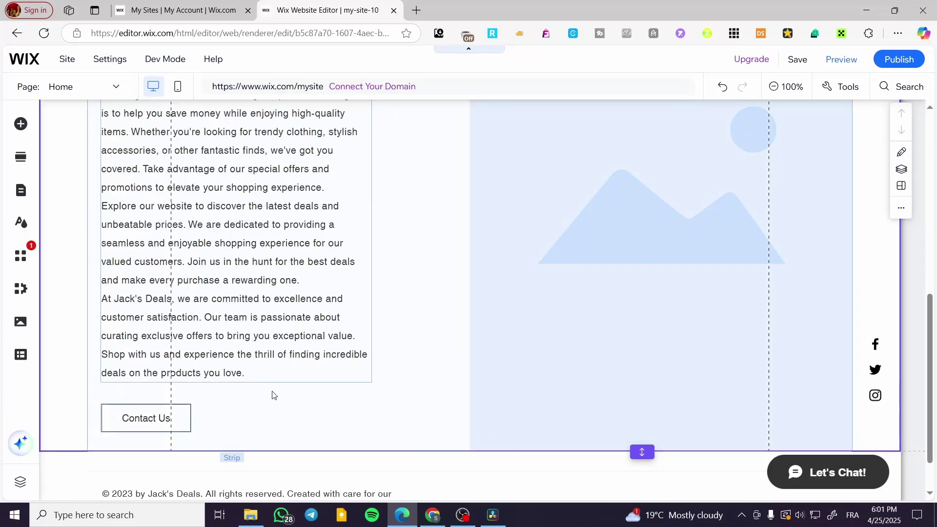
{"action": "double_click", "coordinate": [147, 426]}
{"action": "left_click", "coordinate": [234, 419]}
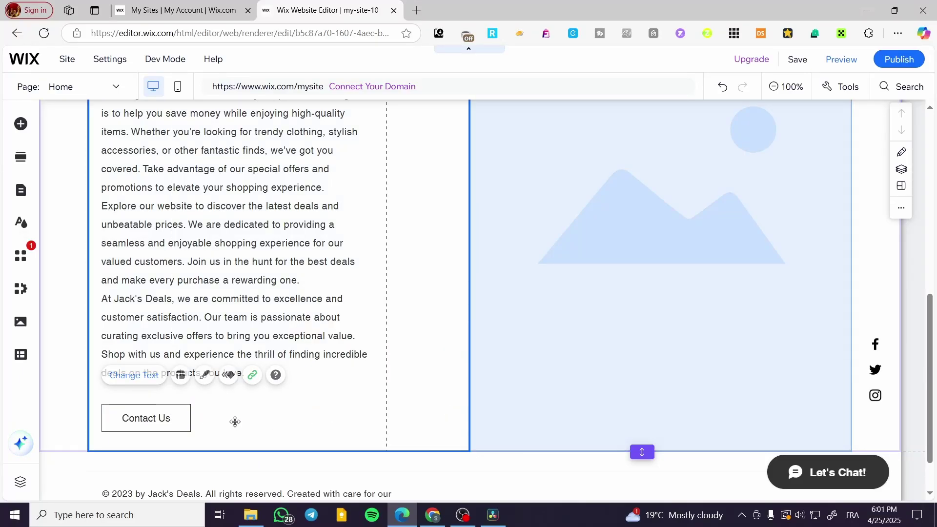
{"action": "left_click", "coordinate": [182, 418]}
{"action": "key", "text": "Delete"}
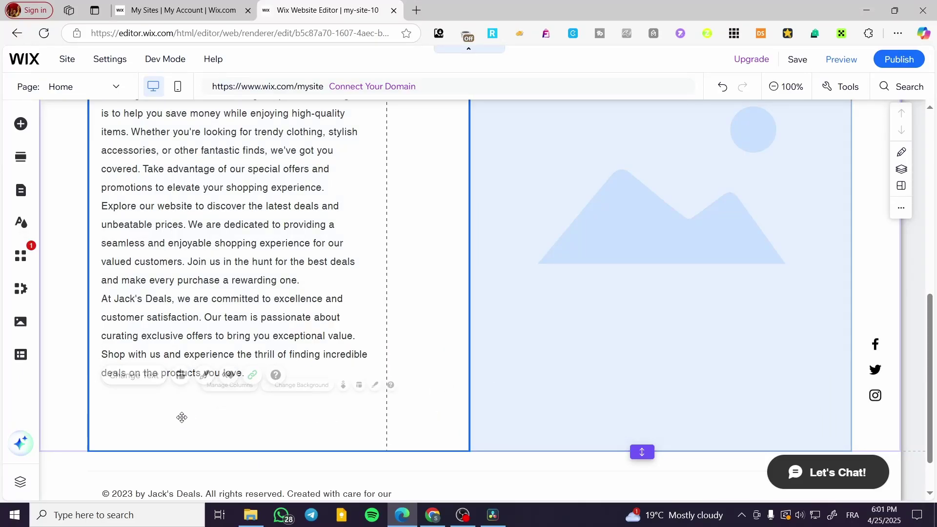
Change the background of the Intro strip's second column to the sale-products image from the selected backgrounds
{"action": "scroll", "coordinate": [536, 315], "scroll_direction": "up", "scroll_amount": 5}
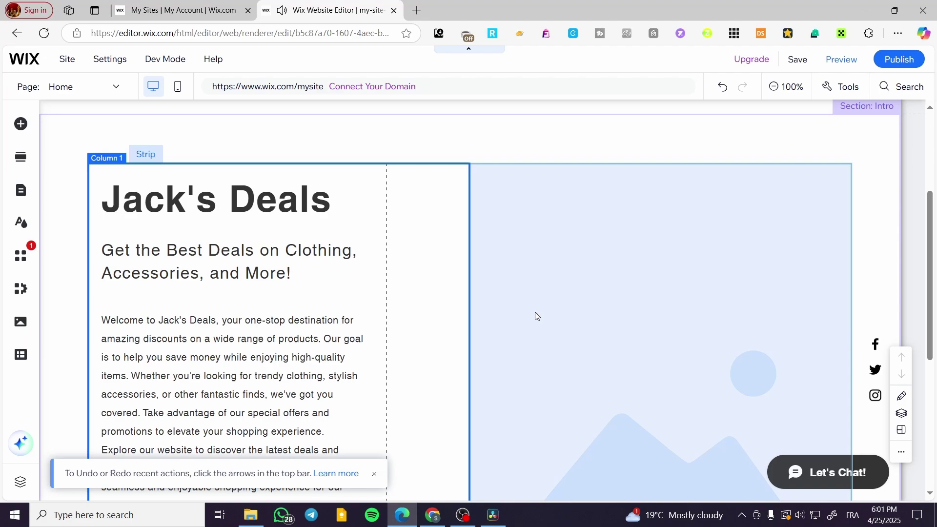
{"action": "left_click", "coordinate": [629, 342]}
{"action": "left_click", "coordinate": [730, 311]}
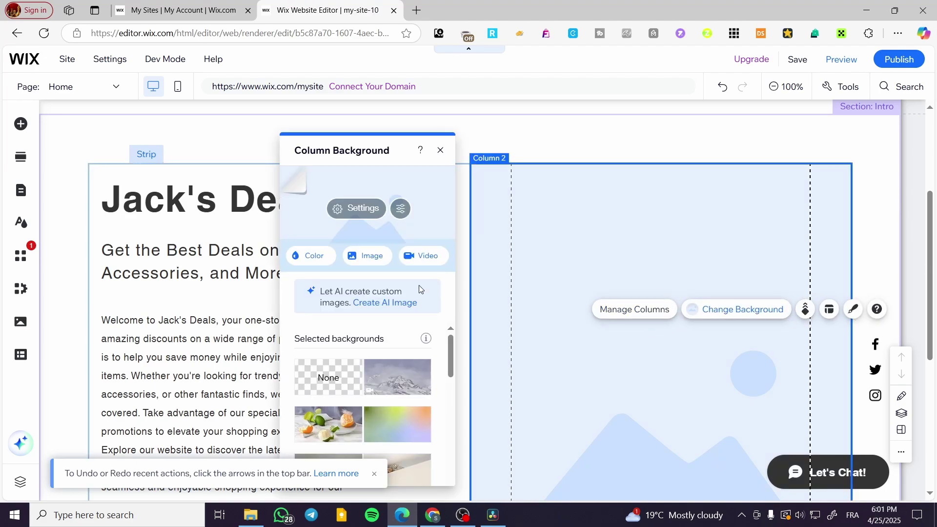
{"action": "scroll", "coordinate": [391, 402], "scroll_direction": "down", "scroll_amount": 3}
{"action": "mouse_move", "coordinate": [395, 395]}
{"action": "scroll", "coordinate": [395, 395], "scroll_direction": "down", "scroll_amount": 2}
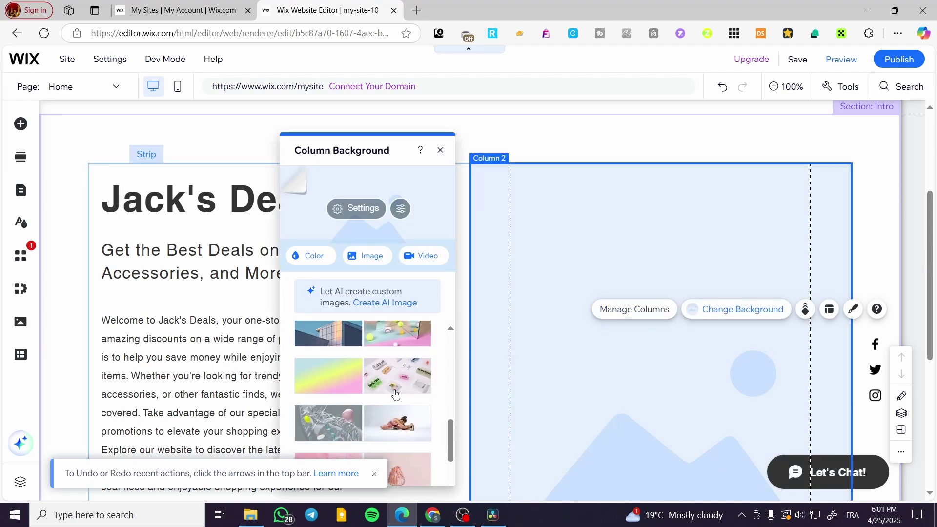
{"action": "left_click", "coordinate": [397, 383]}
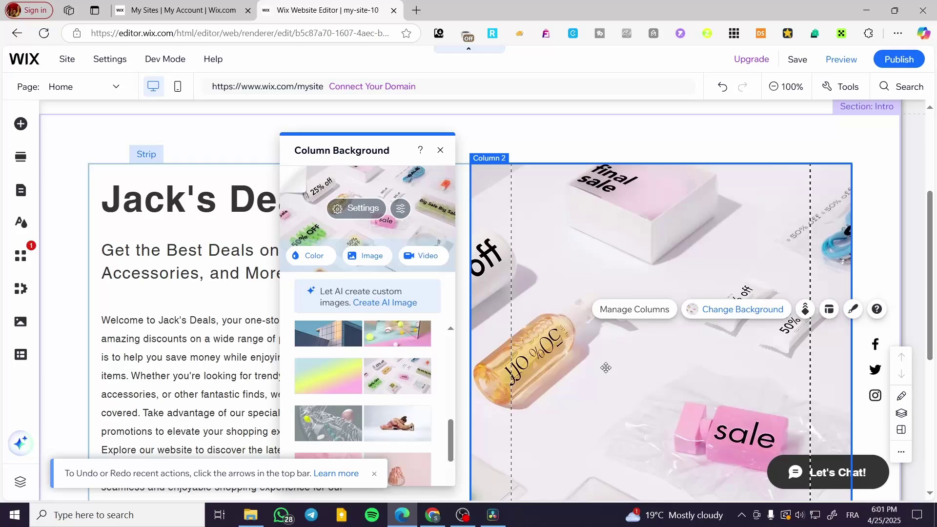
{"action": "left_click", "coordinate": [441, 151]}
Add a section below the Intro and generate Promotion designs with AI from the description "Get your best deals here"
{"action": "scroll", "coordinate": [684, 307], "scroll_direction": "down", "scroll_amount": 5}
{"action": "scroll", "coordinate": [684, 307], "scroll_direction": "down", "scroll_amount": 1}
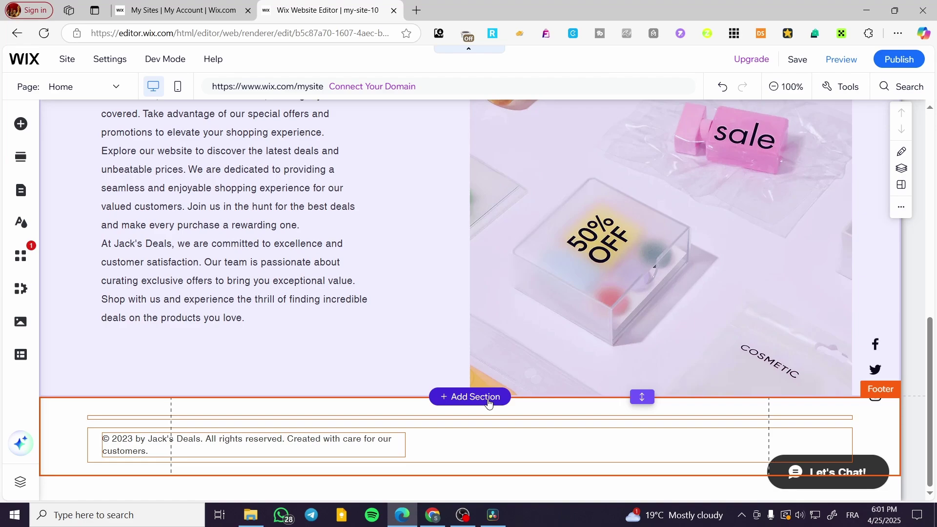
{"action": "left_click", "coordinate": [489, 403]}
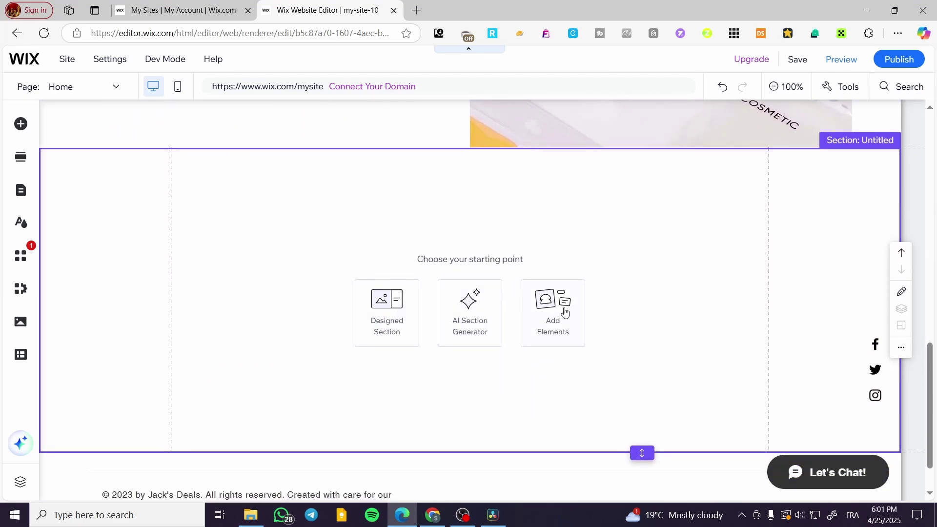
{"action": "left_click", "coordinate": [461, 311]}
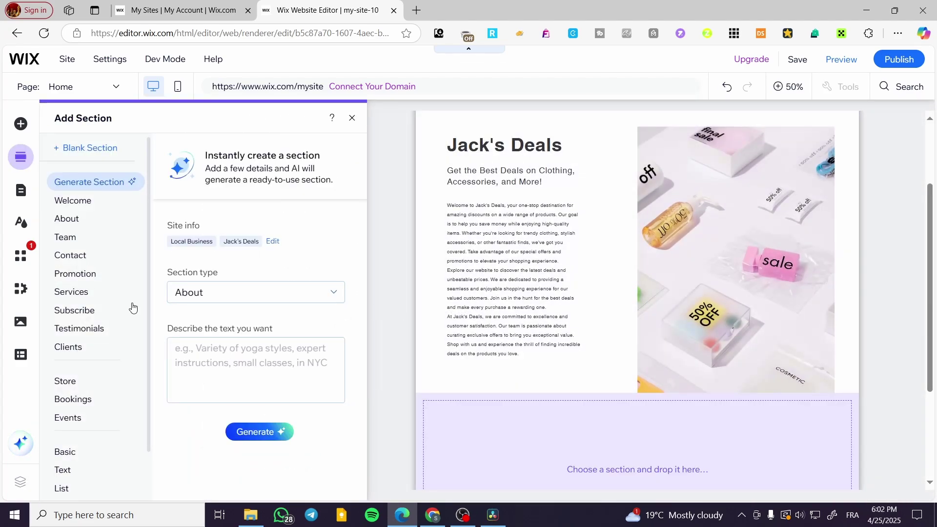
{"action": "left_click", "coordinate": [262, 296]}
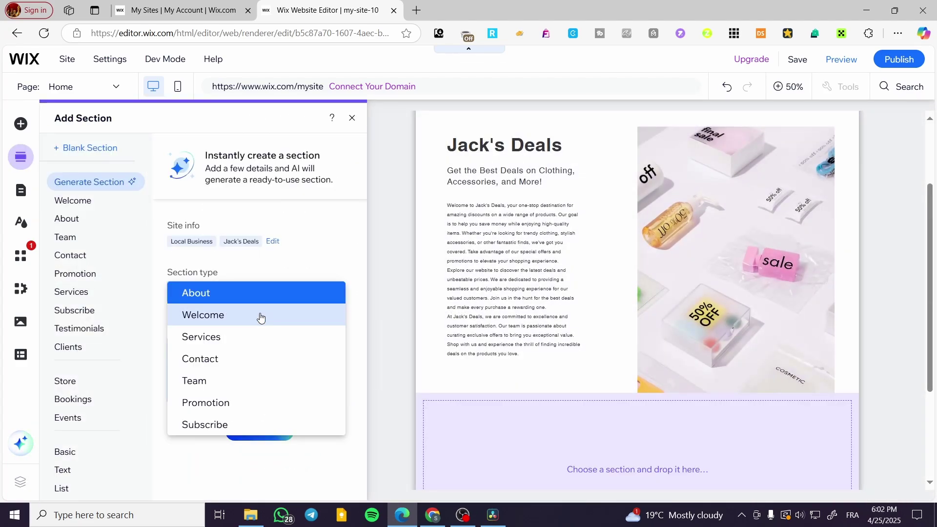
{"action": "left_click", "coordinate": [251, 405]}
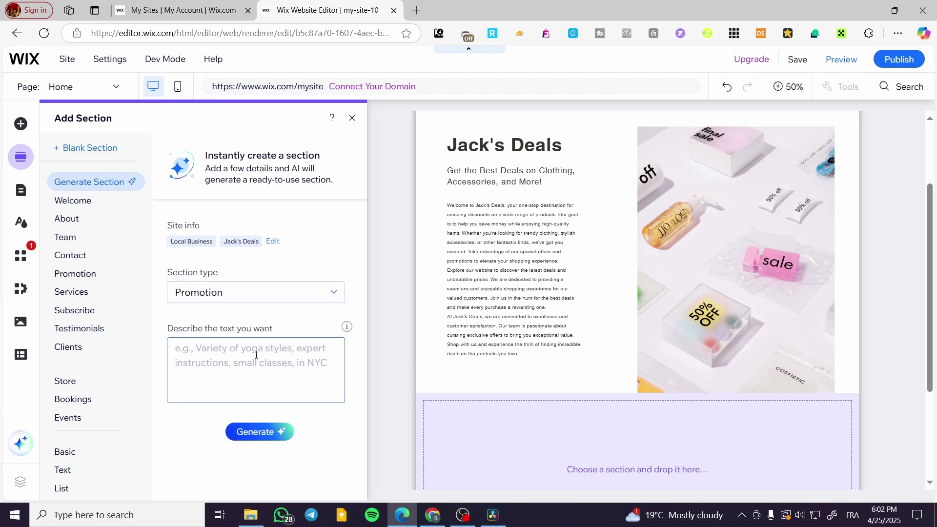
{"action": "type", "text": "Get your "}
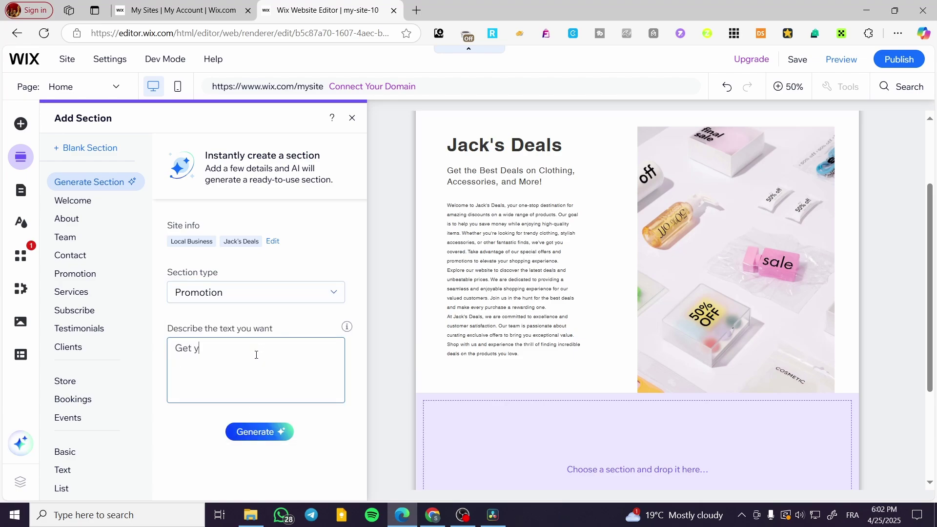
{"action": "type", "text": "best deals here"}
{"action": "left_click", "coordinate": [253, 431]}
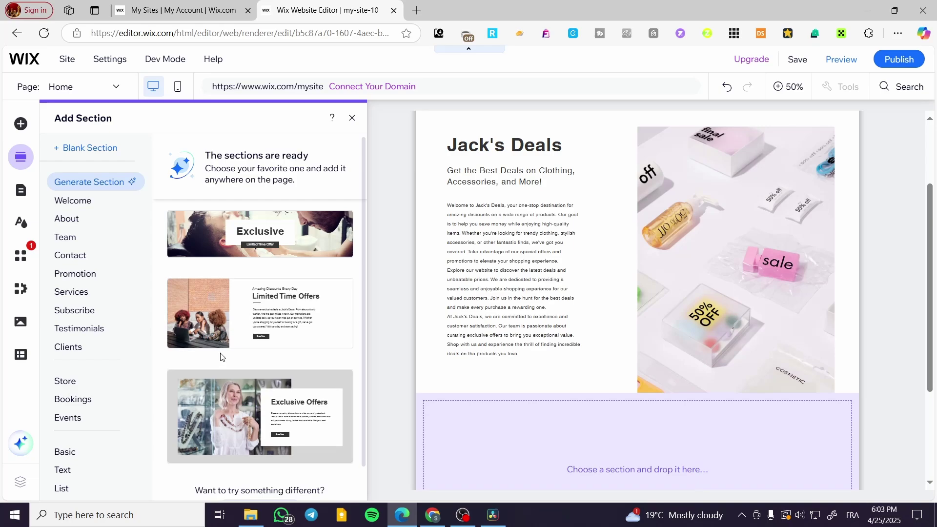
Insert the generated "Exclusive Offers" design with the woman holding necklaces as the new promotional section
{"action": "scroll", "coordinate": [306, 331], "scroll_direction": "down", "scroll_amount": 1}
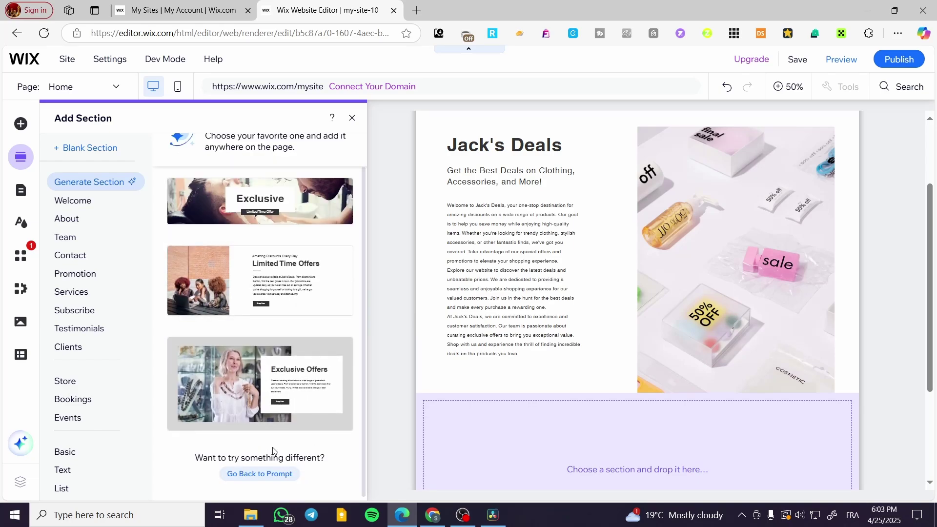
{"action": "left_click", "coordinate": [242, 394]}
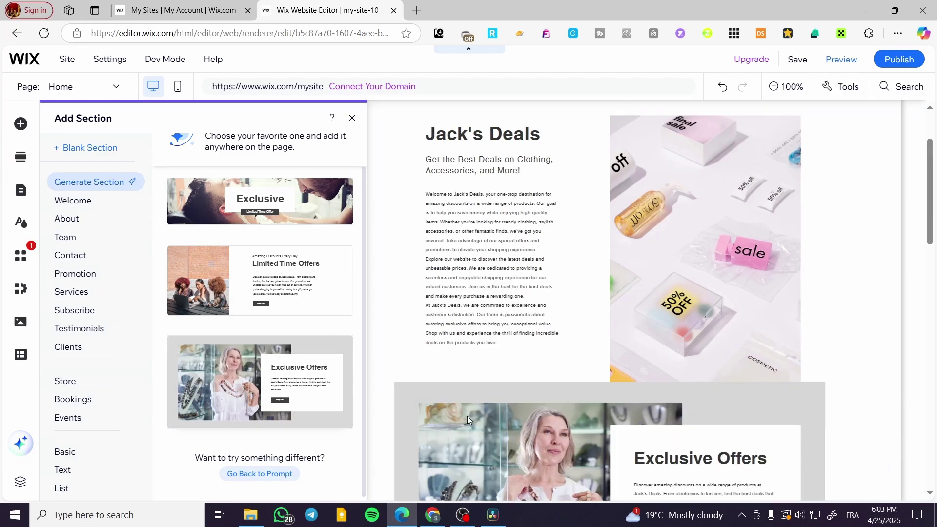
{"action": "scroll", "coordinate": [672, 350], "scroll_direction": "down", "scroll_amount": 8}
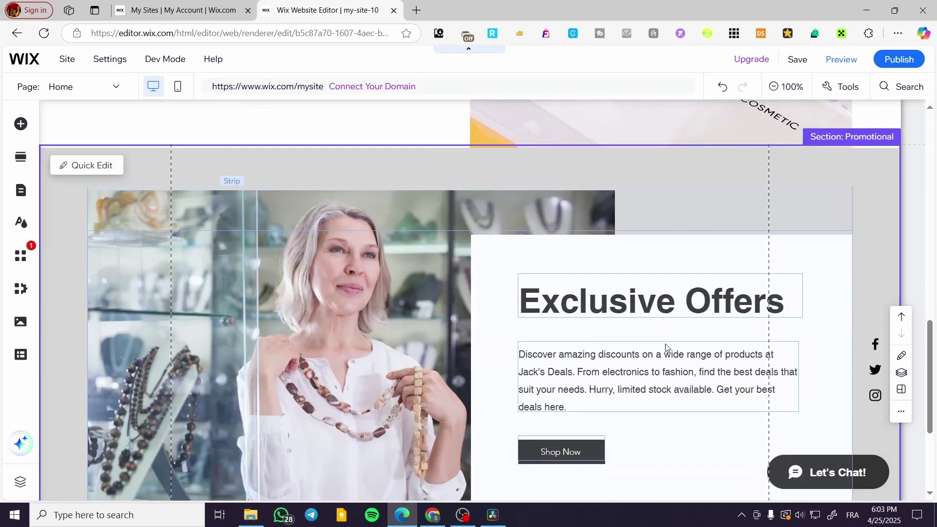
{"action": "scroll", "coordinate": [596, 398], "scroll_direction": "up", "scroll_amount": 1}
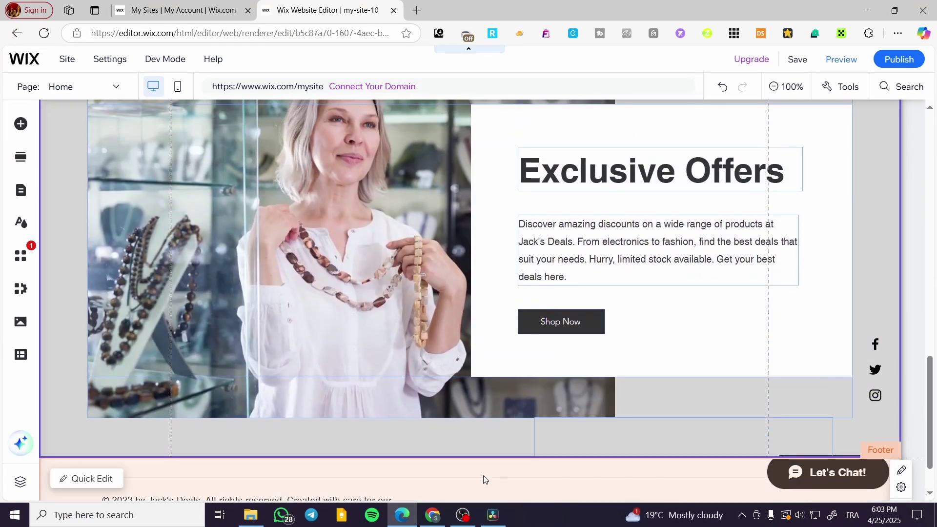
Add a designed Store section with the "Special Offers" five-product slider gallery between the Exclusive Offers section and the footer
{"action": "left_click", "coordinate": [482, 459]}
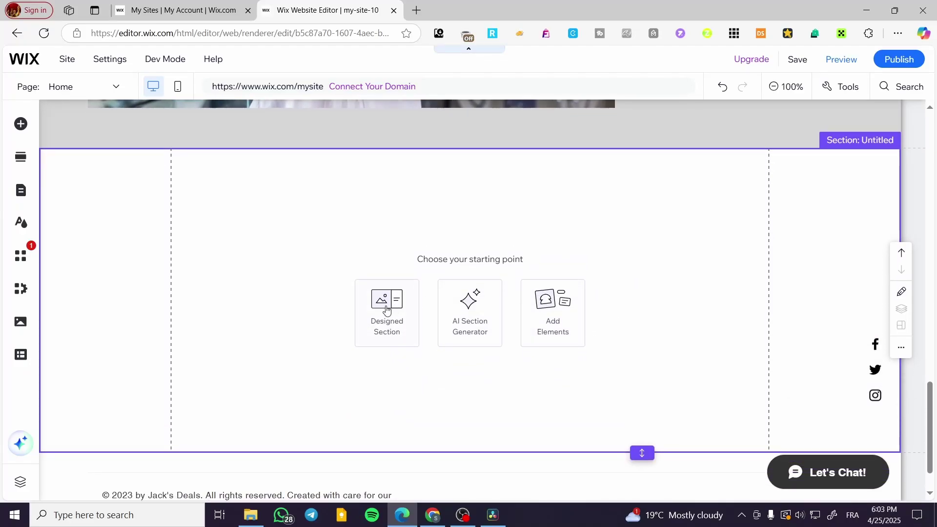
{"action": "left_click", "coordinate": [386, 310]}
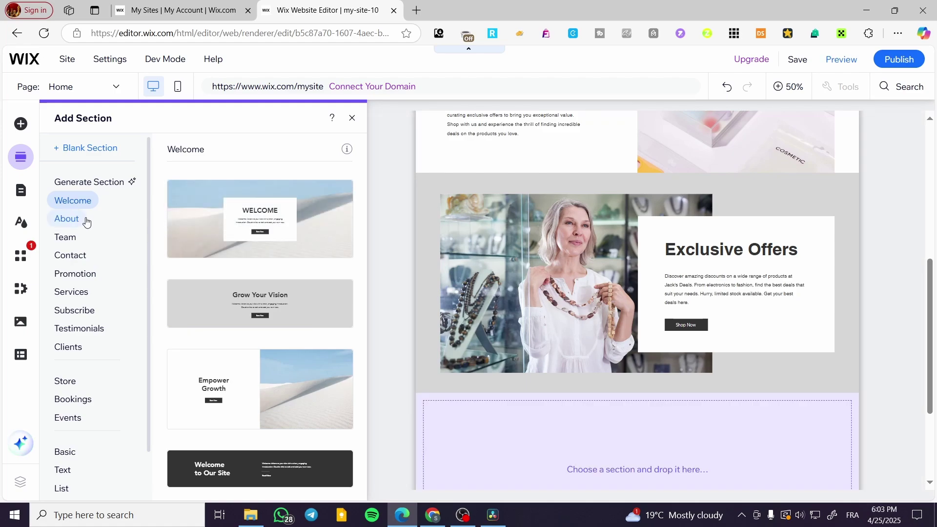
{"action": "scroll", "coordinate": [316, 251], "scroll_direction": "down", "scroll_amount": 2}
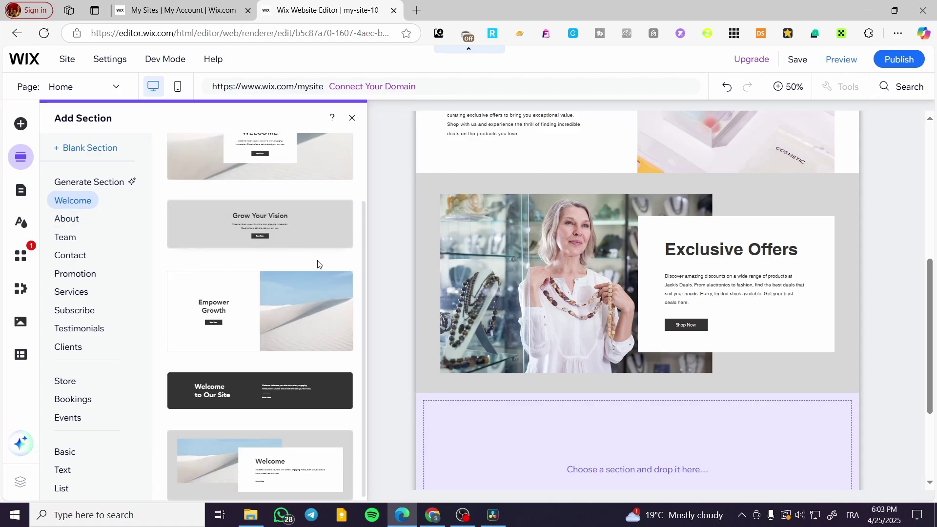
{"action": "left_click", "coordinate": [60, 222]}
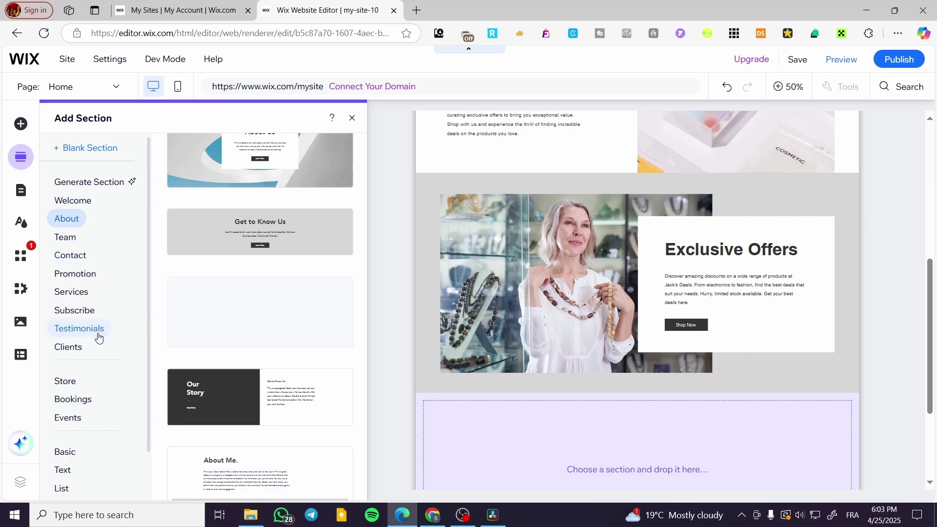
{"action": "left_click", "coordinate": [69, 385]}
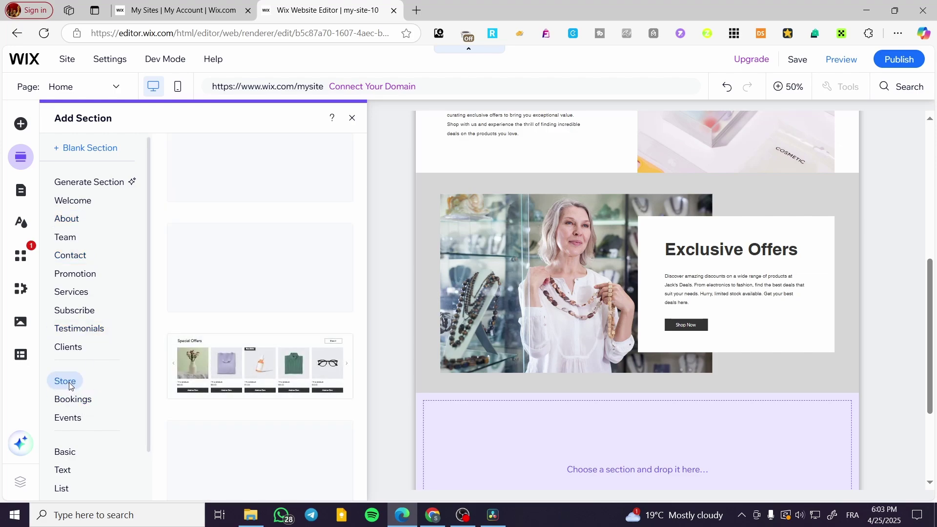
{"action": "scroll", "coordinate": [283, 213], "scroll_direction": "up", "scroll_amount": 3}
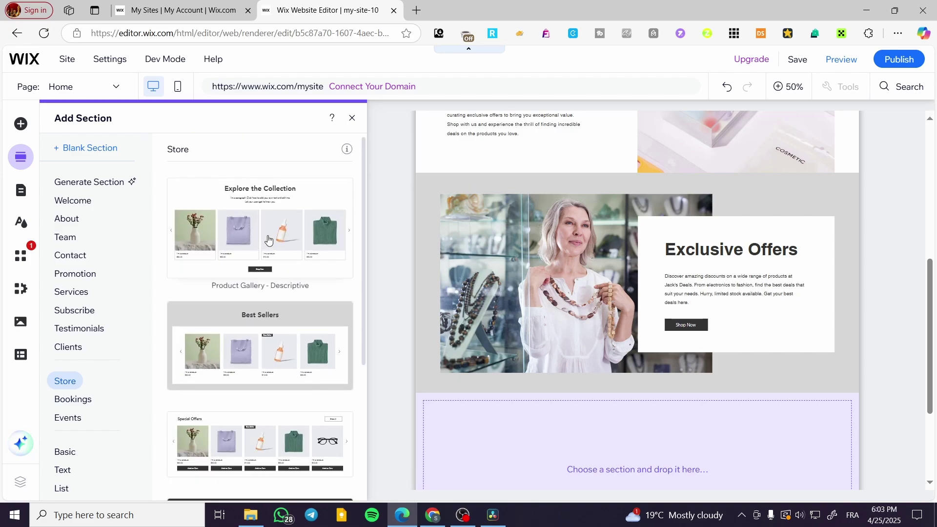
{"action": "scroll", "coordinate": [292, 313], "scroll_direction": "down", "scroll_amount": 2}
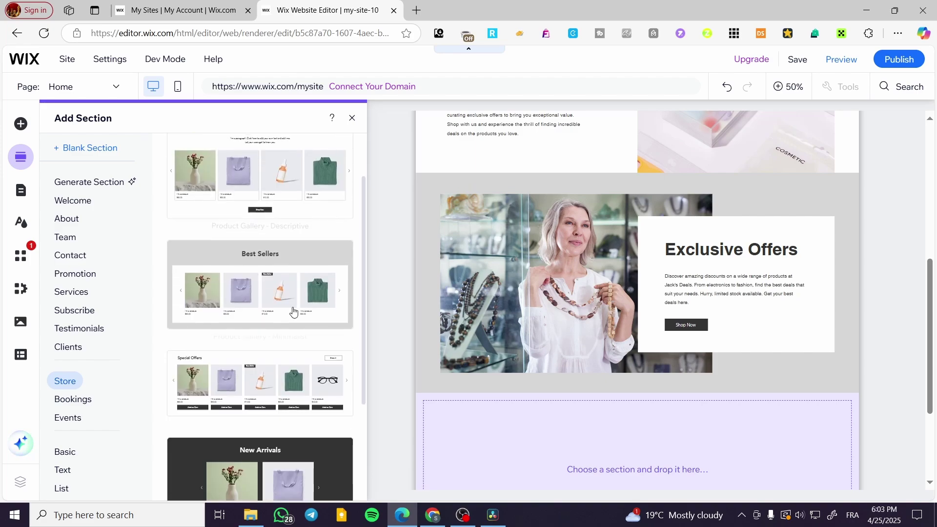
{"action": "left_click", "coordinate": [268, 387]}
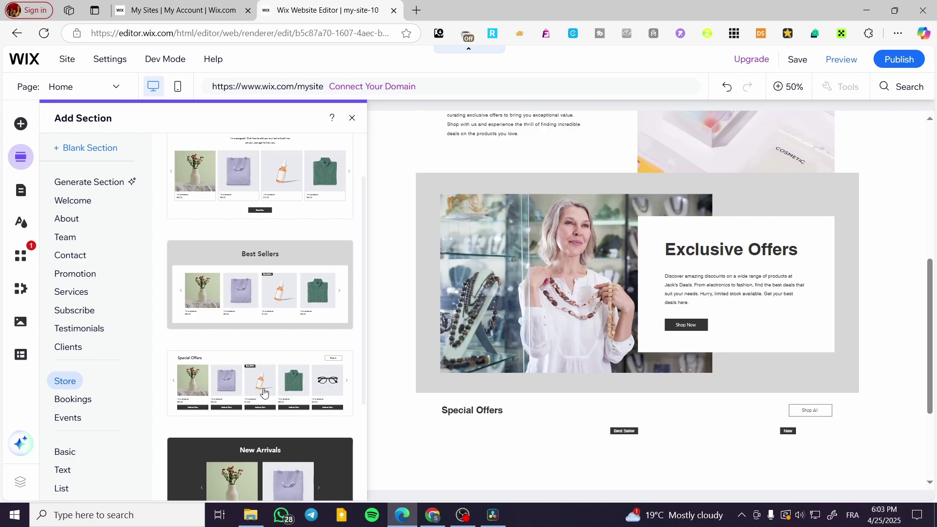
{"action": "key", "text": "Escape"}
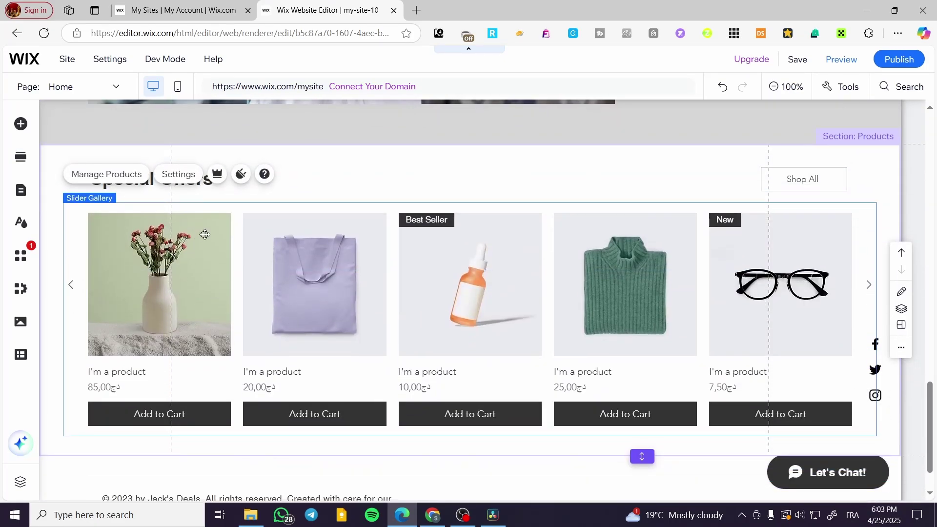
Open product management for the Special Offers gallery, look through the store's product list and dismiss the new-product tip
{"action": "left_click", "coordinate": [115, 176]}
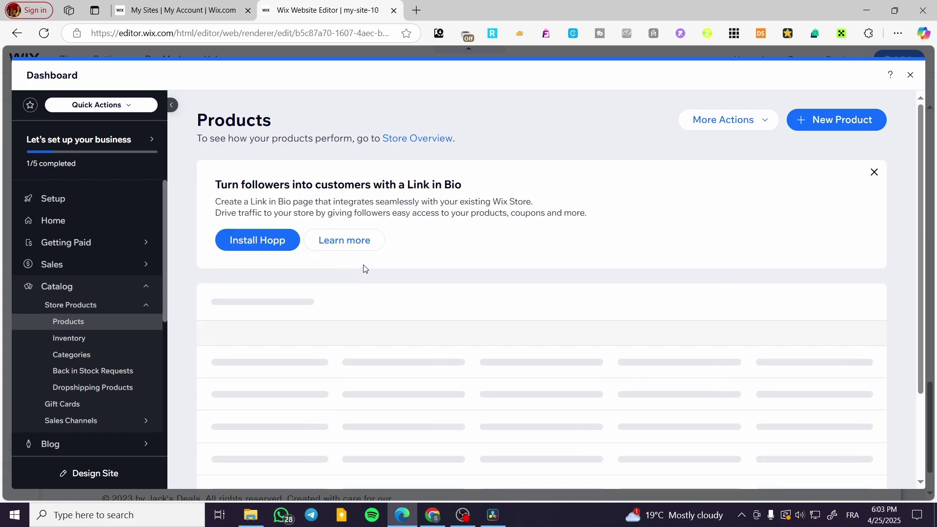
{"action": "scroll", "coordinate": [536, 260], "scroll_direction": "down", "scroll_amount": 3}
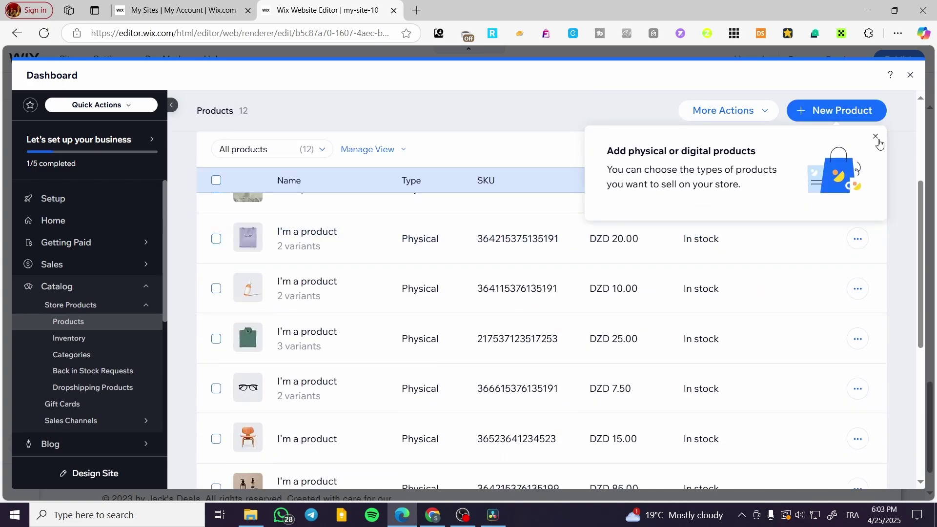
{"action": "left_click", "coordinate": [879, 140]}
Open the site's Accept Payments settings and select France as the business location
{"action": "scroll", "coordinate": [74, 391], "scroll_direction": "down", "scroll_amount": 5}
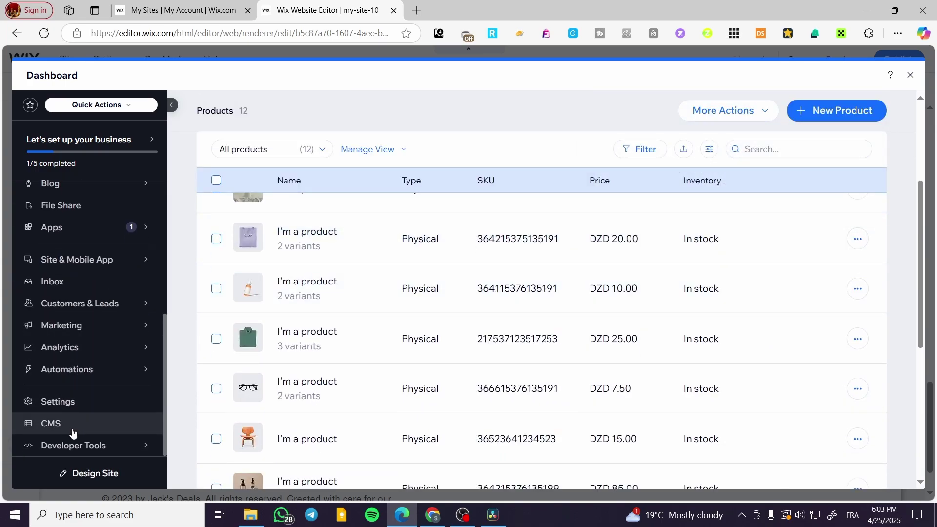
{"action": "left_click", "coordinate": [84, 401]}
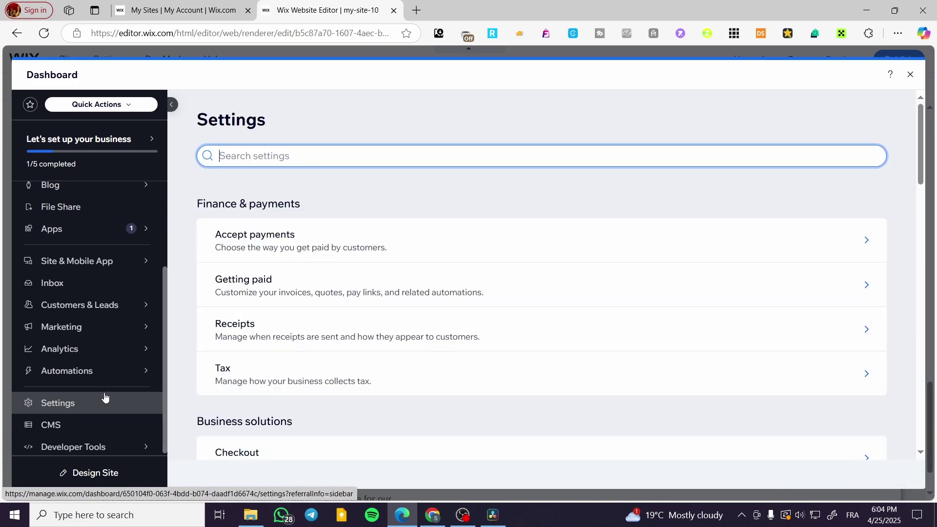
{"action": "left_click", "coordinate": [367, 256]}
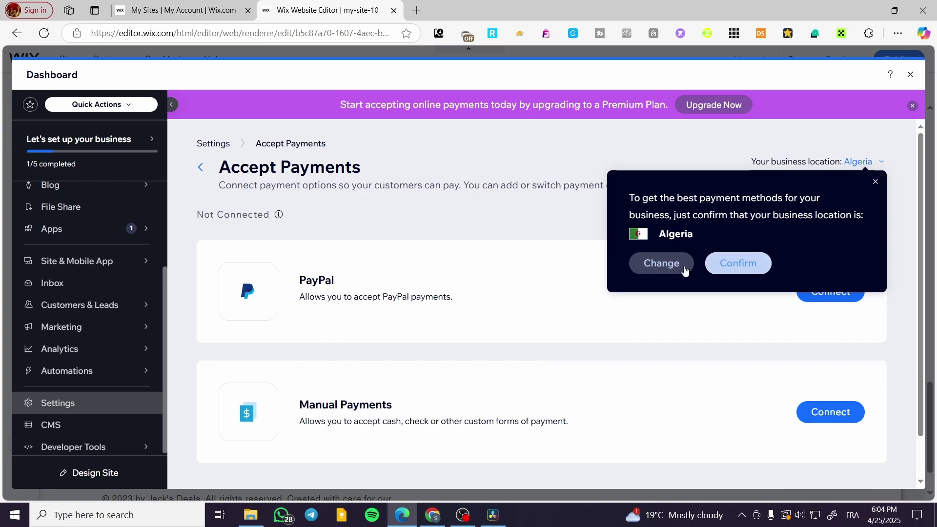
{"action": "left_click", "coordinate": [661, 263]}
{"action": "left_click", "coordinate": [419, 198]}
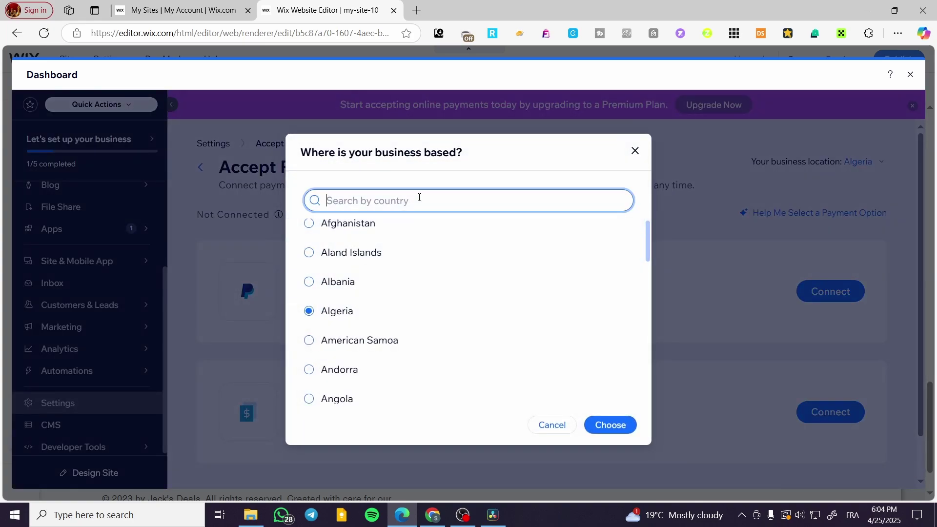
{"action": "left_click", "coordinate": [393, 248]}
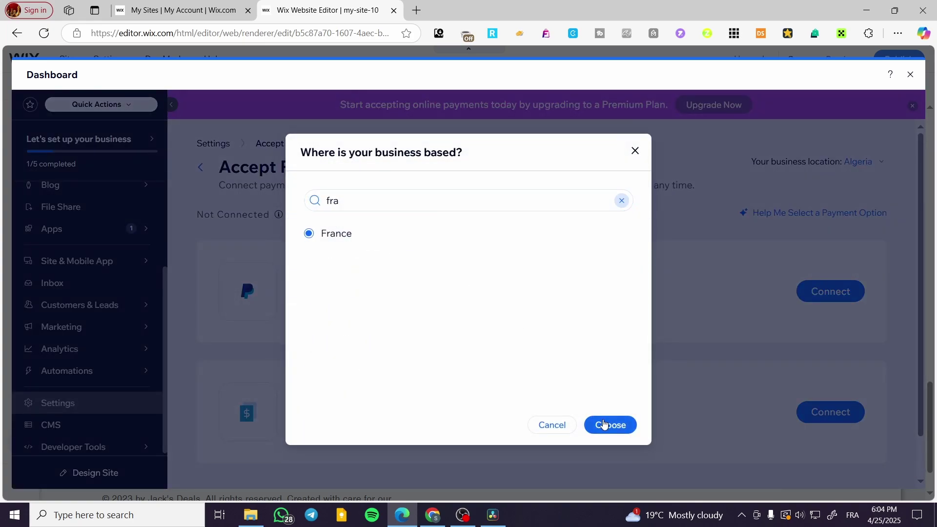